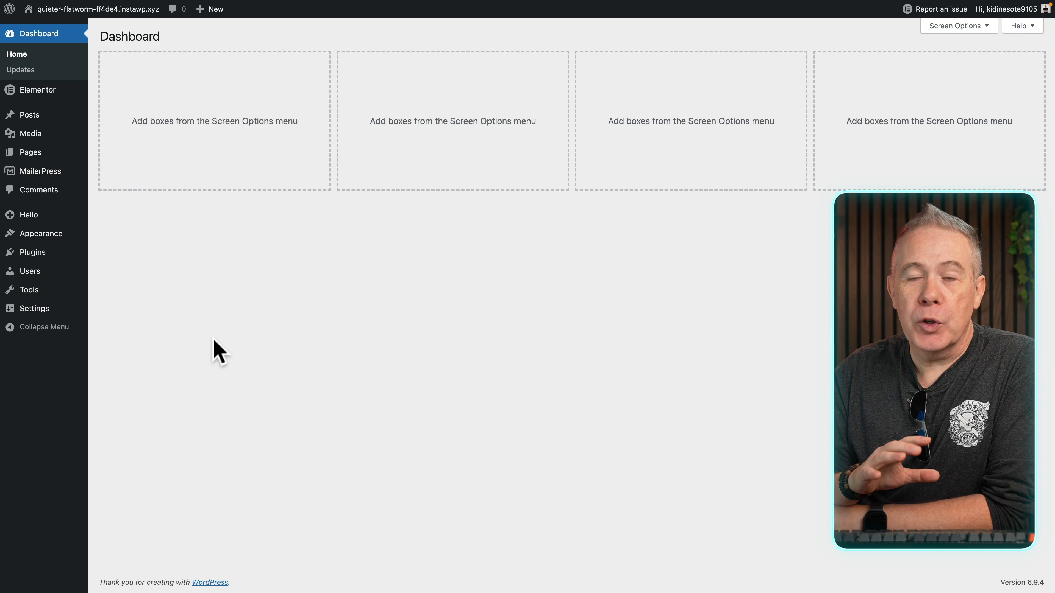
# Create a MailerPress automation from the pre-made Welcome New Subscribers workflow.
pyautogui.moveTo(50, 174)
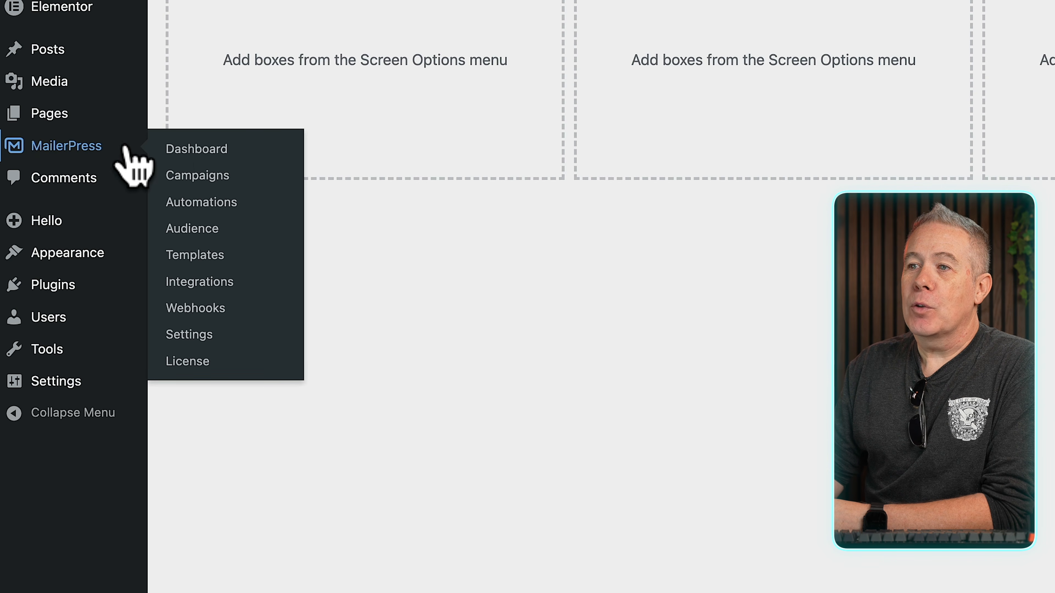
pyautogui.click(201, 202)
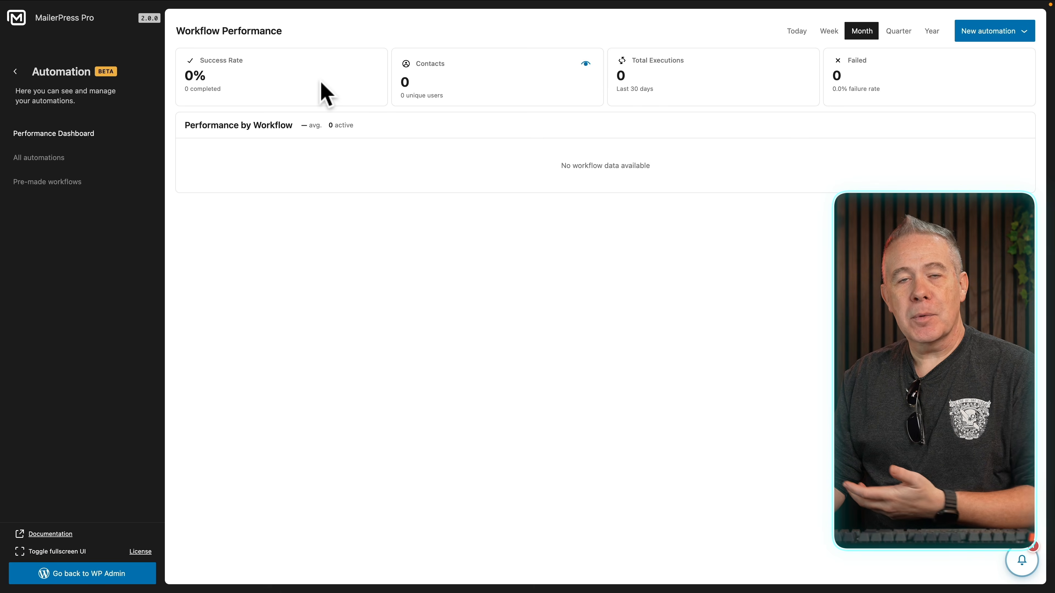
pyautogui.click(53, 160)
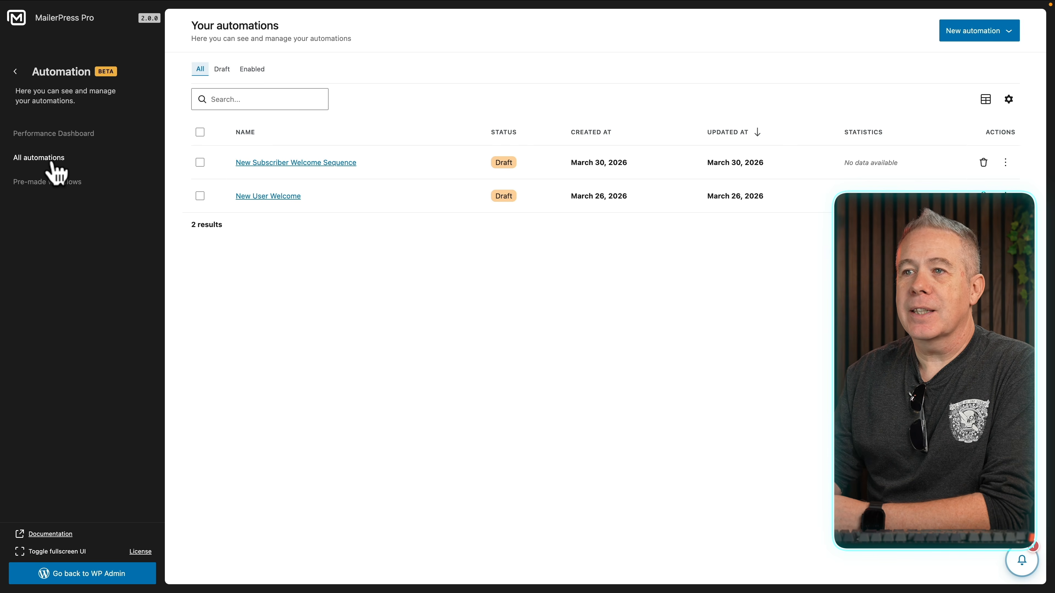
pyautogui.click(49, 189)
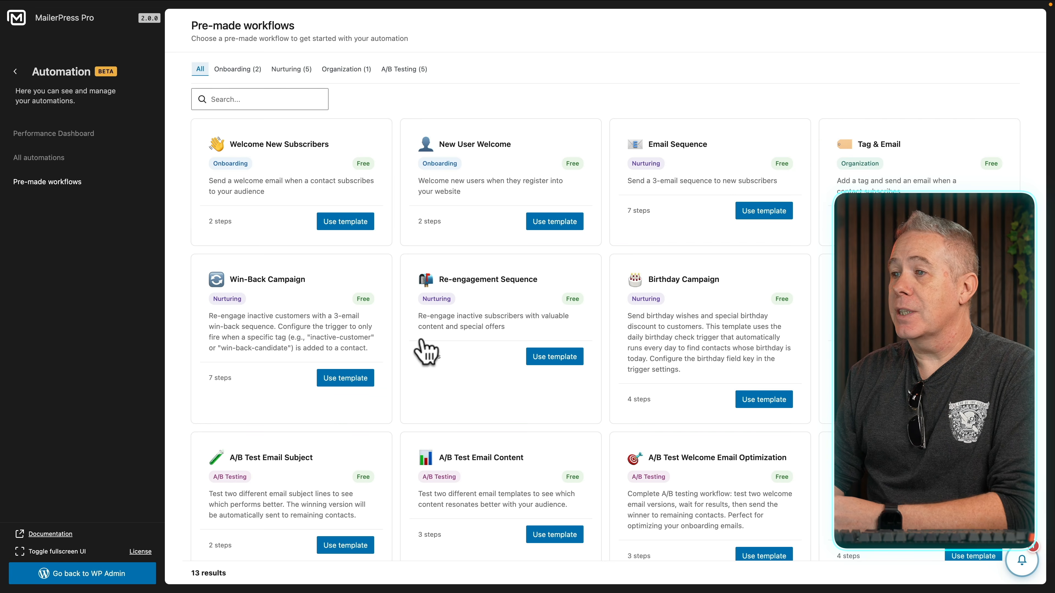
pyautogui.scroll(-3, 421, 341)
pyautogui.scroll(3, 423, 350)
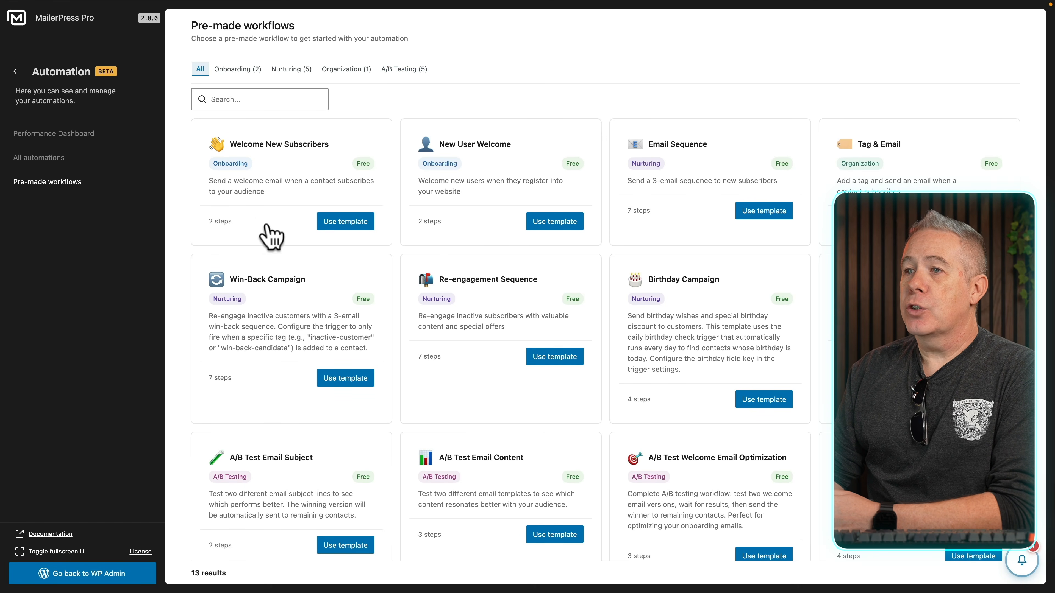
pyautogui.click(347, 224)
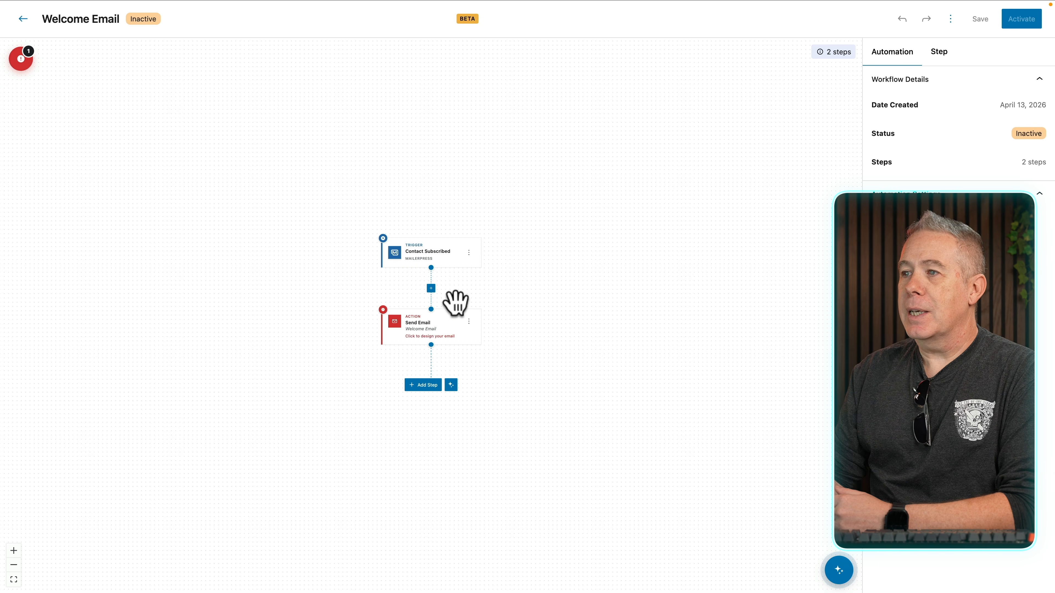
# Set the Contact Subscribed trigger's subscription status to Subscribed.
pyautogui.scroll(5, 455, 303)
pyautogui.moveTo(455, 306); pyautogui.dragTo(542, 251)
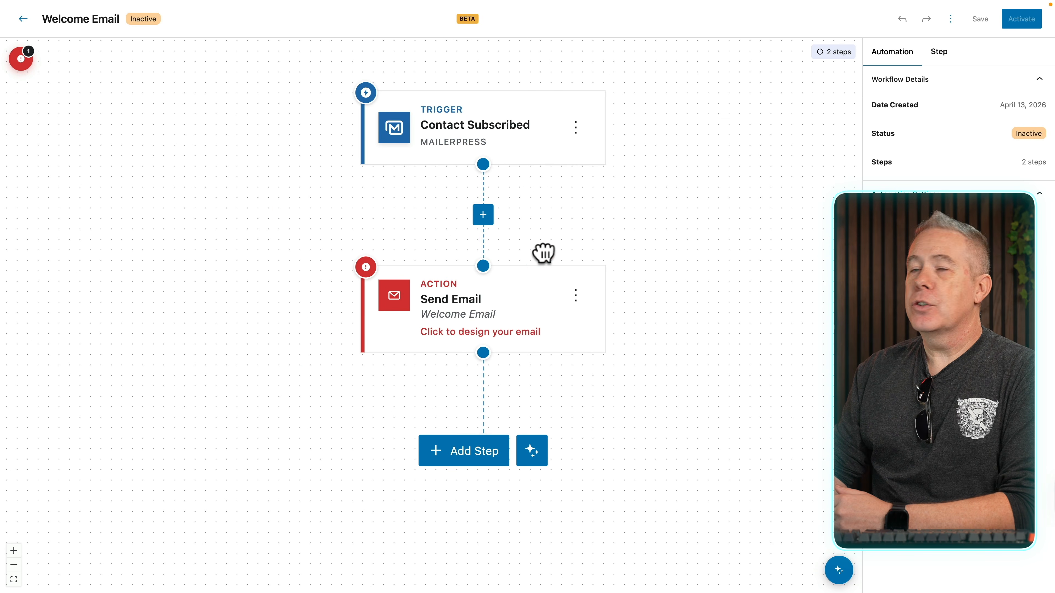
pyautogui.click(543, 250)
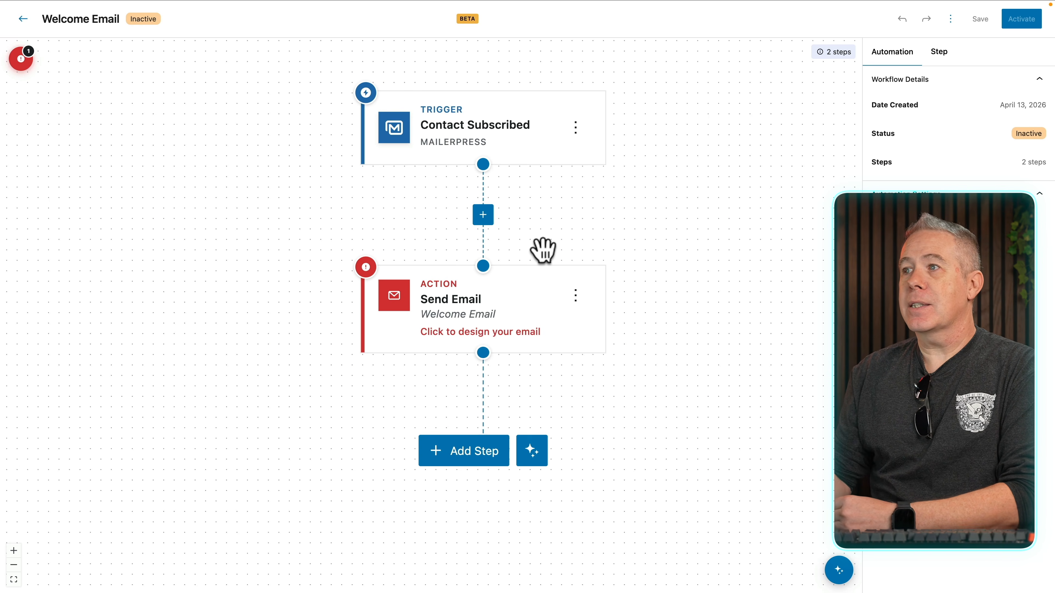
pyautogui.click(461, 137)
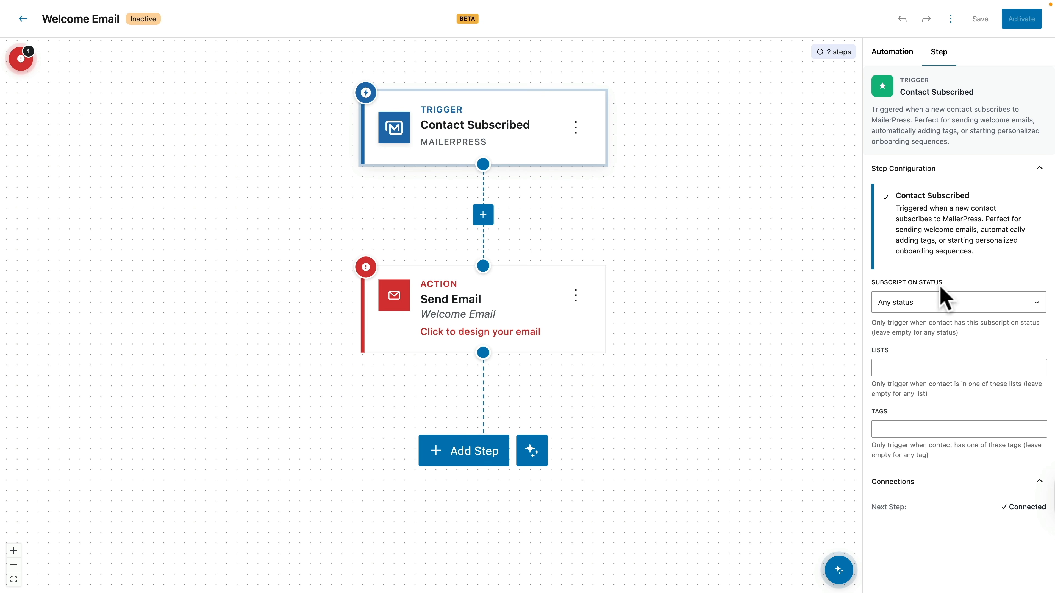
pyautogui.click(930, 308)
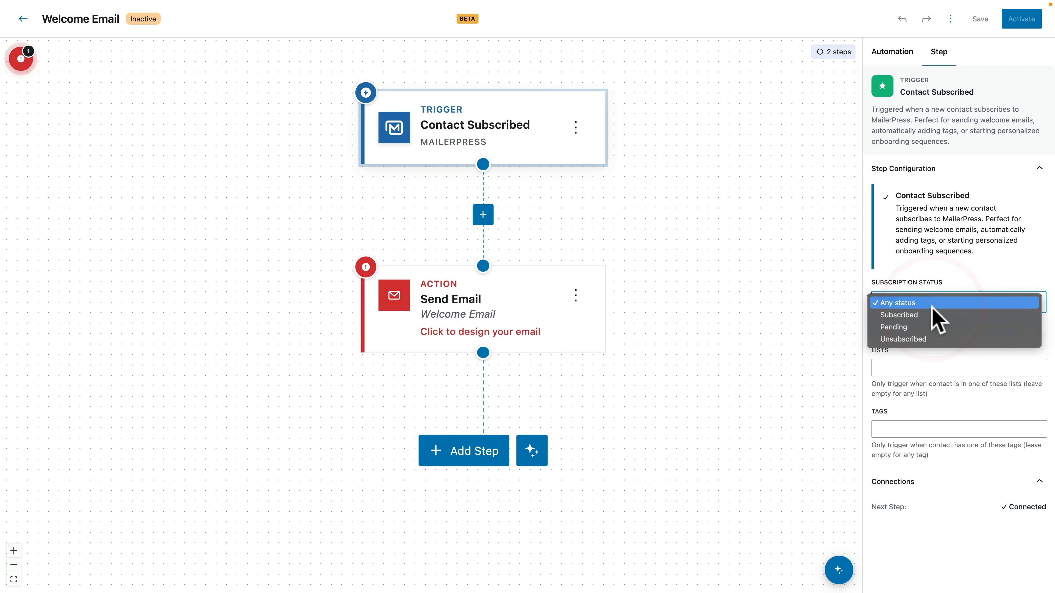
pyautogui.click(917, 315)
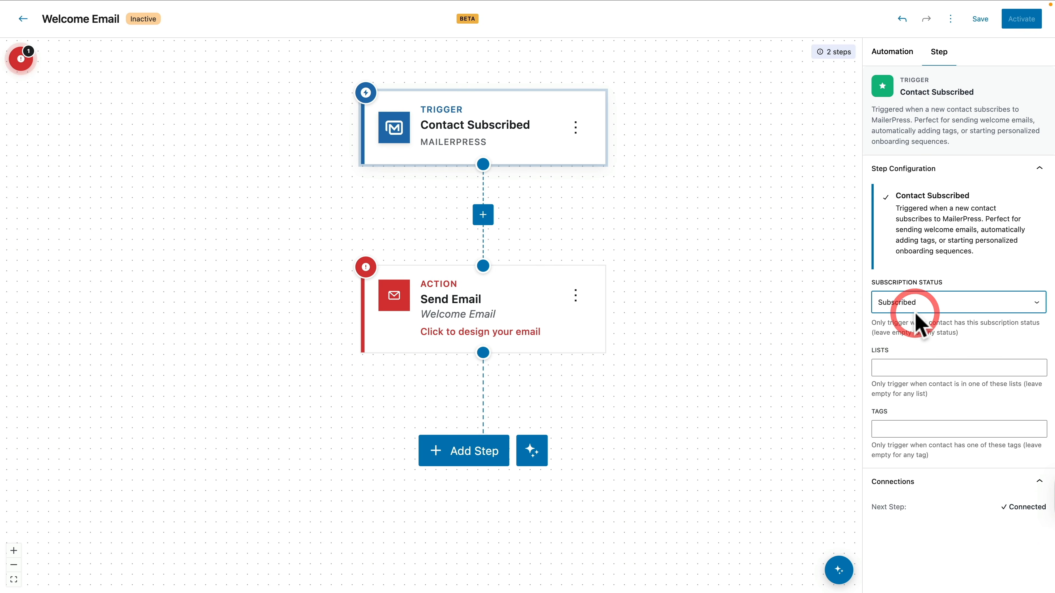
# Limit the Contact Subscribed trigger to the Default list and the General Subscriber tag.
pyautogui.click(893, 367)
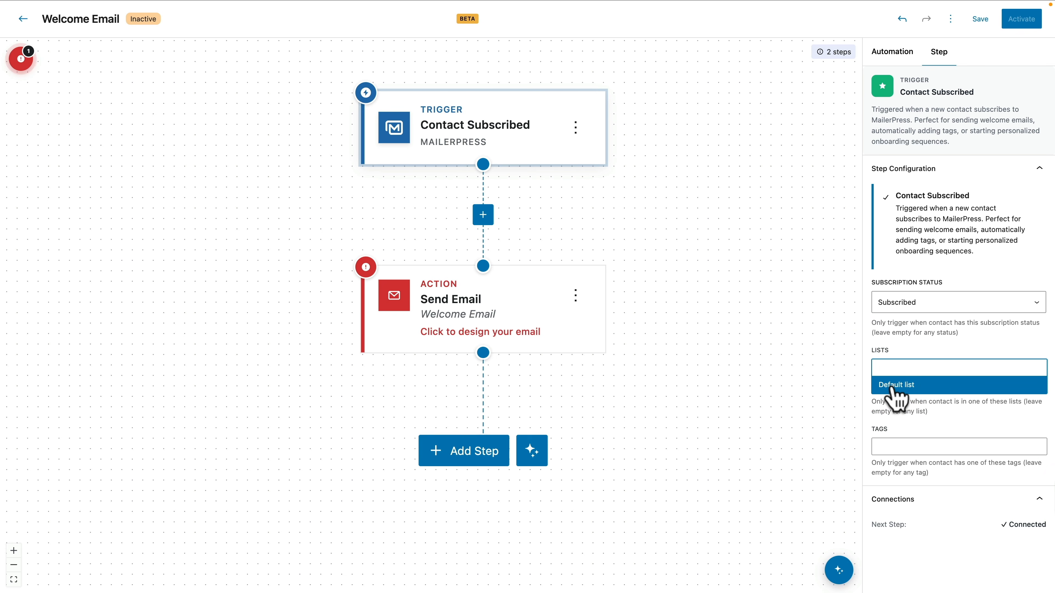
pyautogui.click(893, 385)
pyautogui.click(891, 374)
pyautogui.click(912, 413)
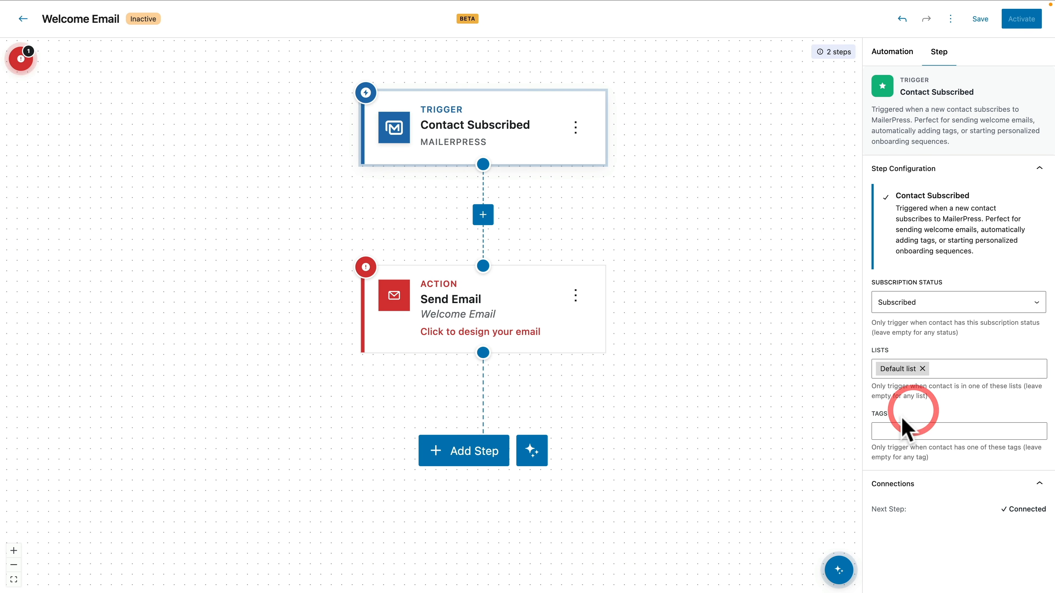
pyautogui.click(885, 432)
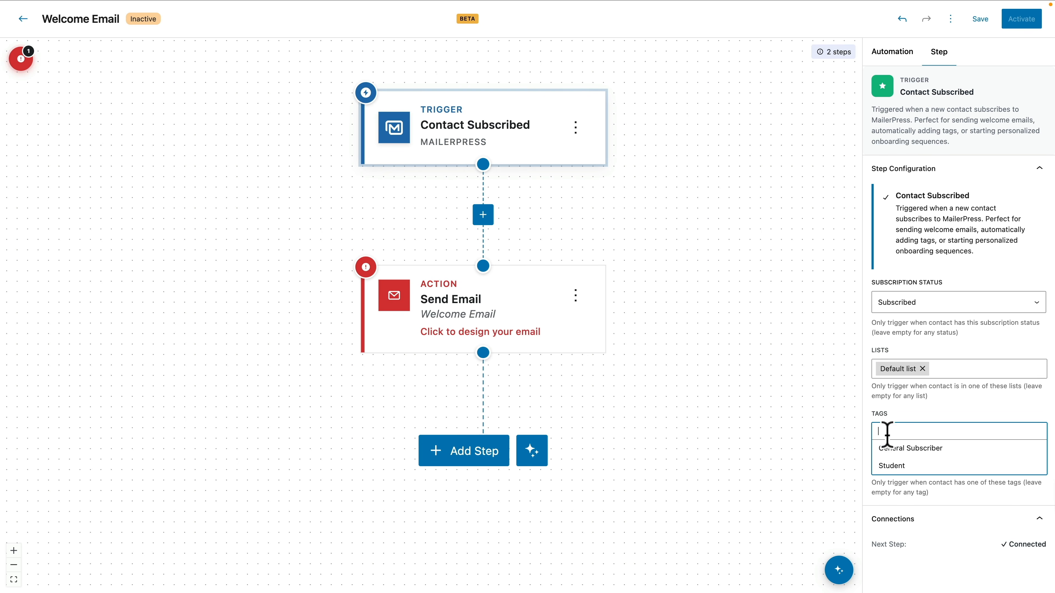
pyautogui.click(895, 450)
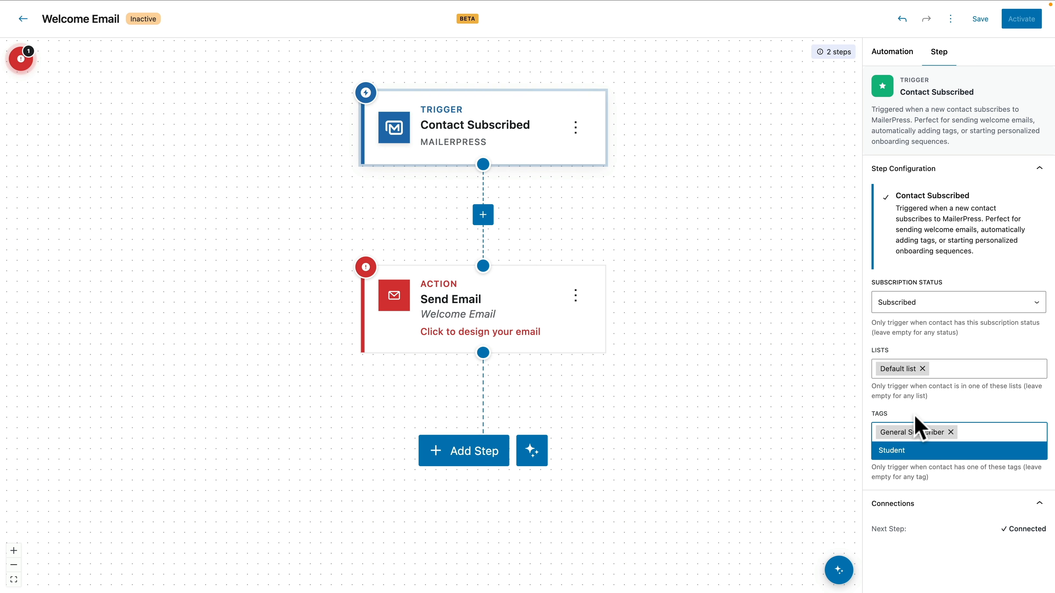
# Create the email for the Send Email action from the Welcome Email template.
pyautogui.click(496, 310)
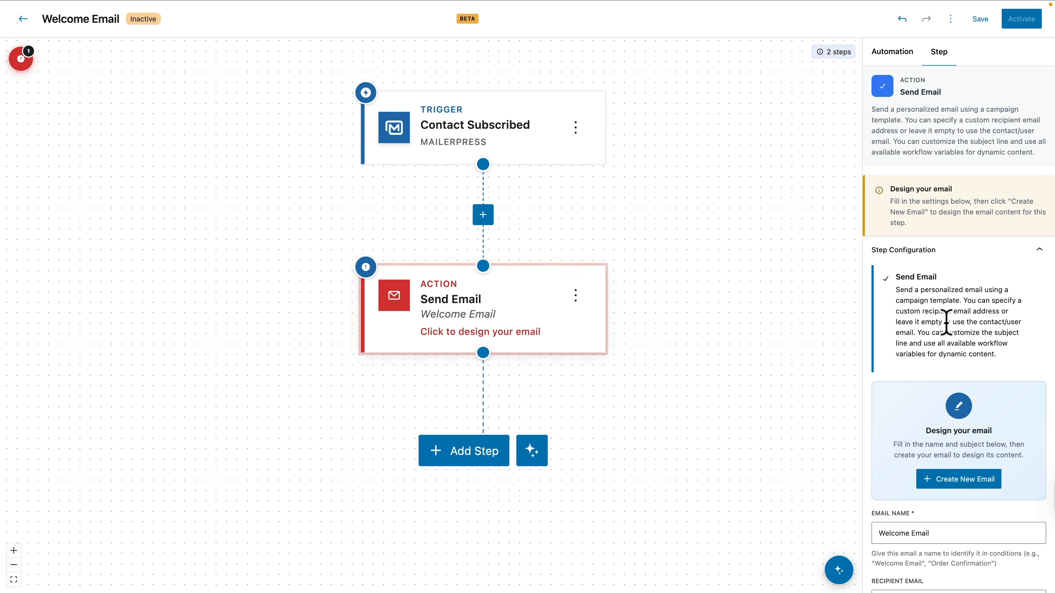
pyautogui.scroll(-5, 945, 322)
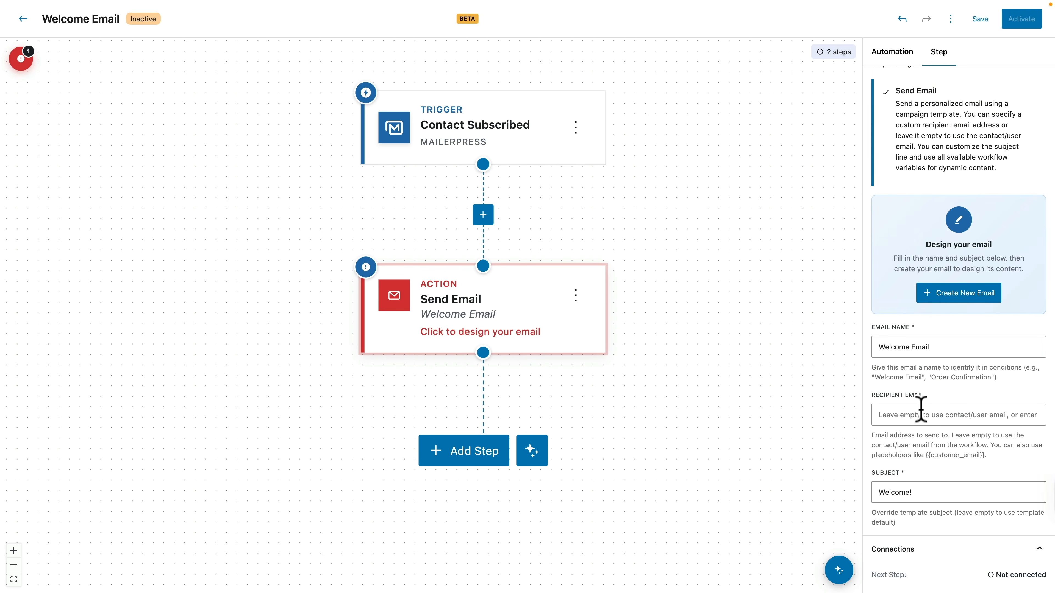
pyautogui.click(970, 292)
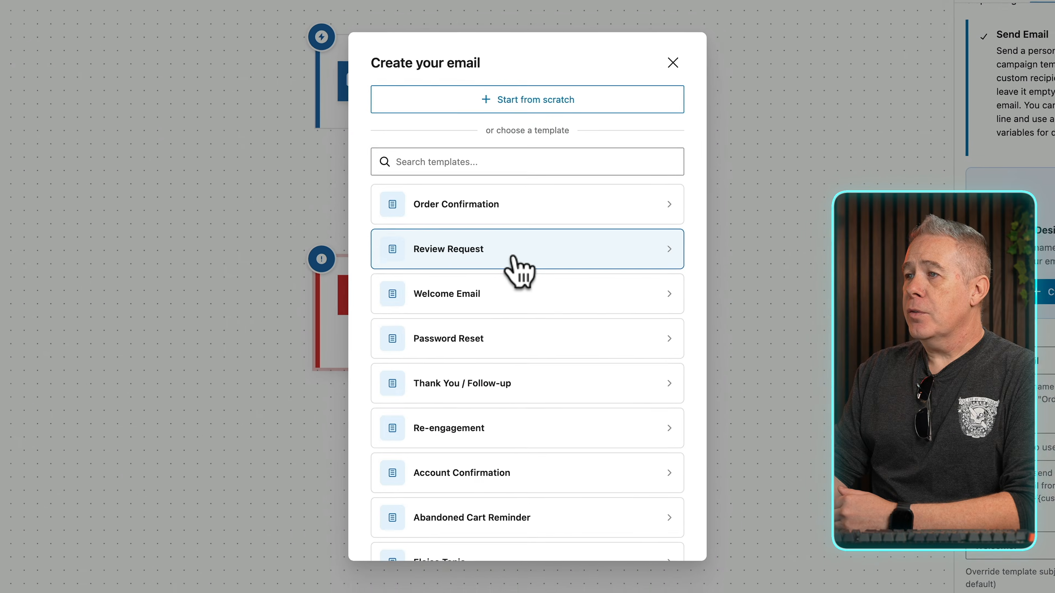
pyautogui.click(521, 291)
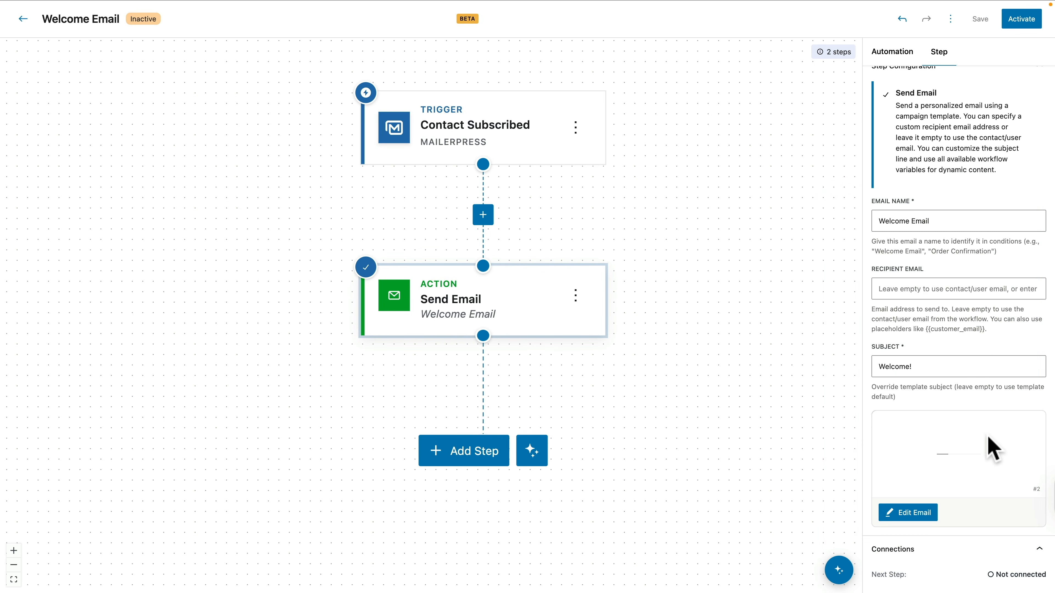
# Open the welcome email in the email editor and examine its content and the available blocks.
pyautogui.click(976, 454)
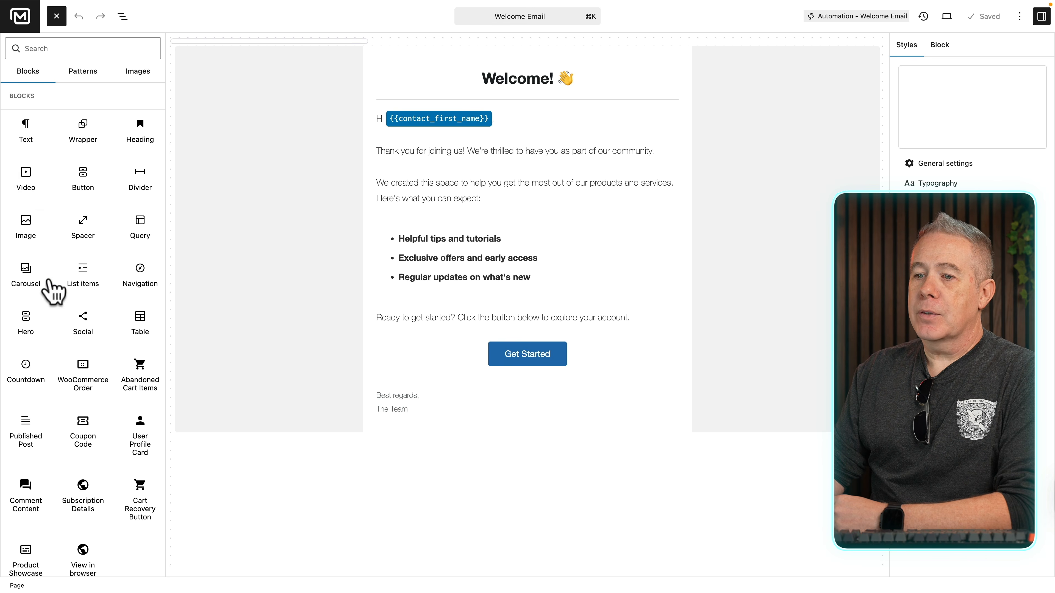
pyautogui.scroll(-1, 47, 349)
pyautogui.scroll(1, 54, 346)
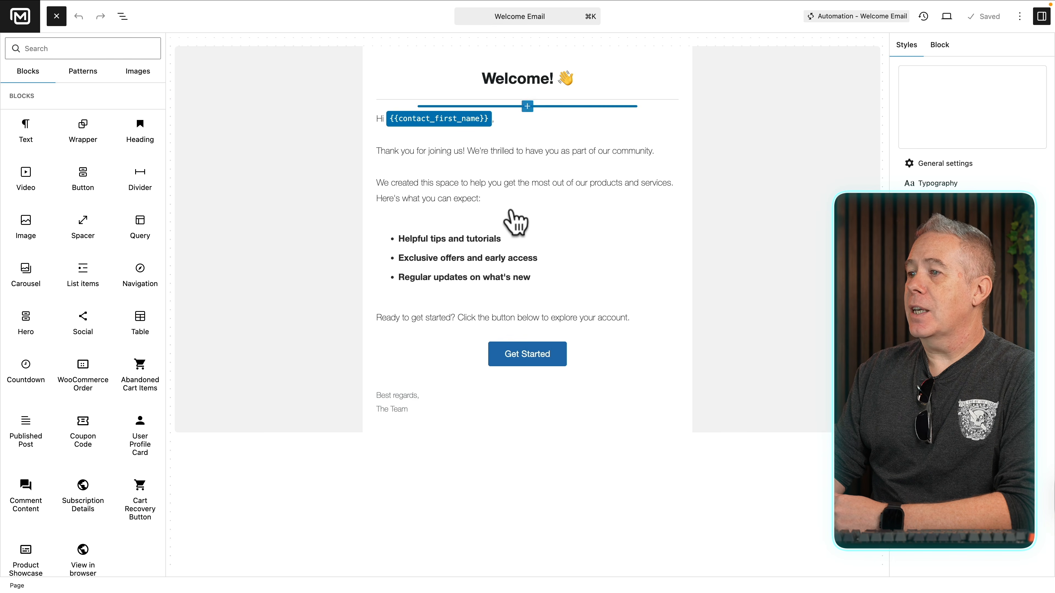
pyautogui.click(57, 17)
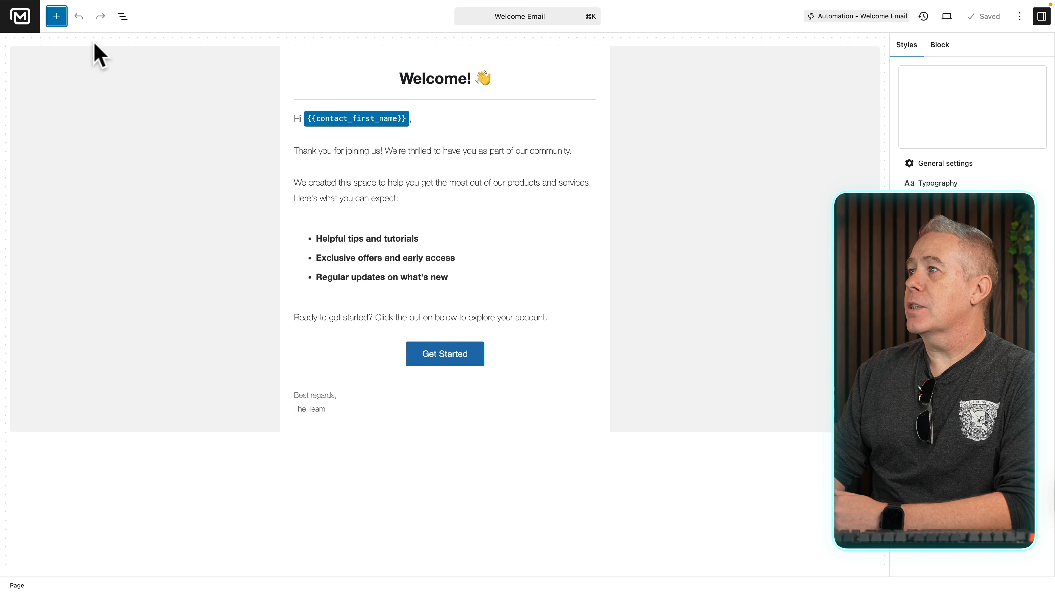
pyautogui.click(628, 237)
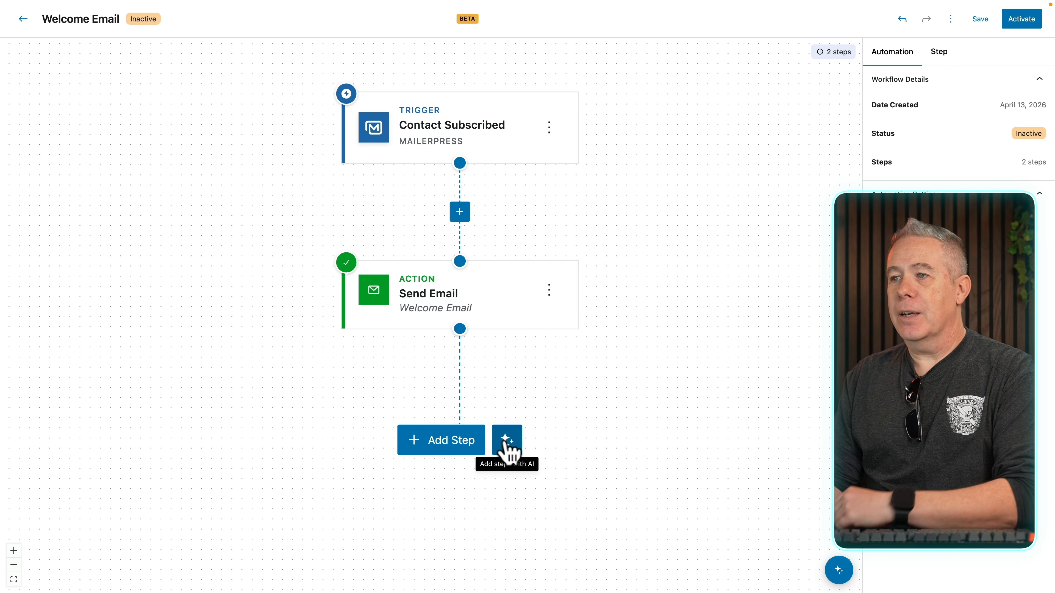
# Add a Wait step to the workflow after the welcome email's Send Email action.
pyautogui.click(437, 436)
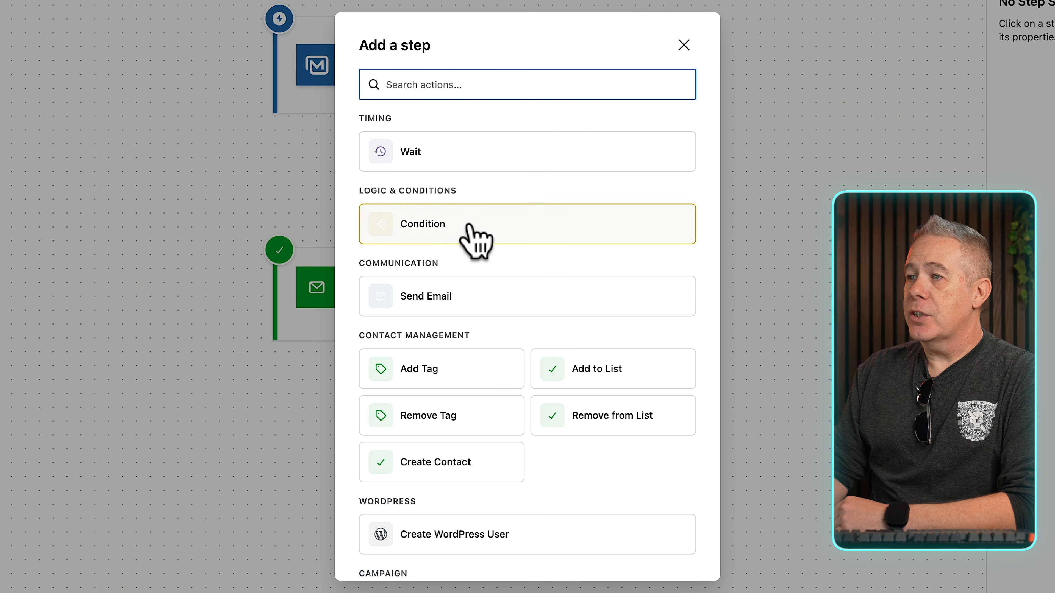
pyautogui.scroll(-2, 471, 266)
pyautogui.scroll(-1, 473, 339)
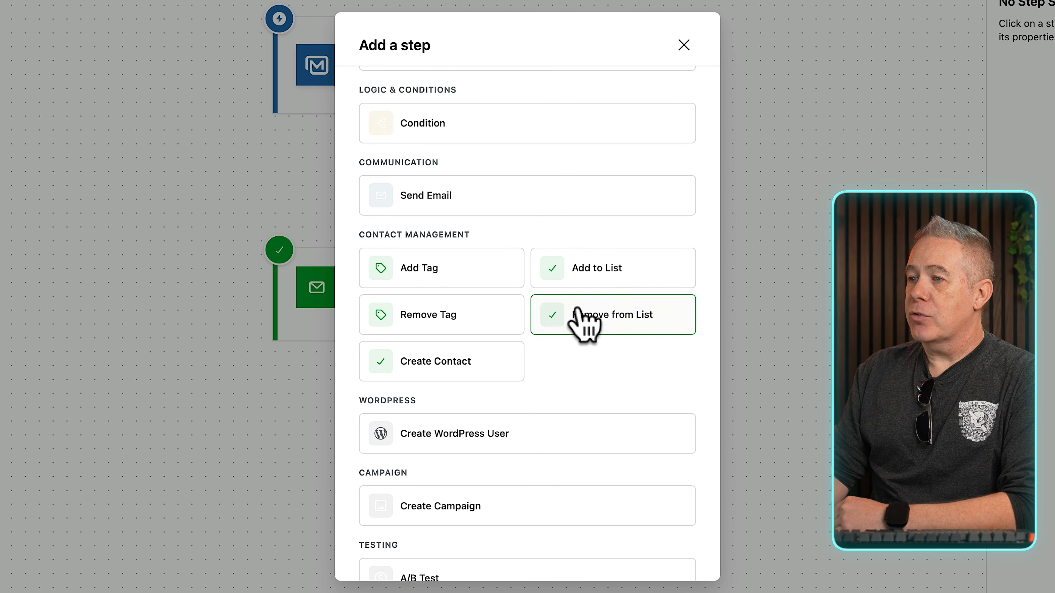
pyautogui.scroll(-2, 576, 316)
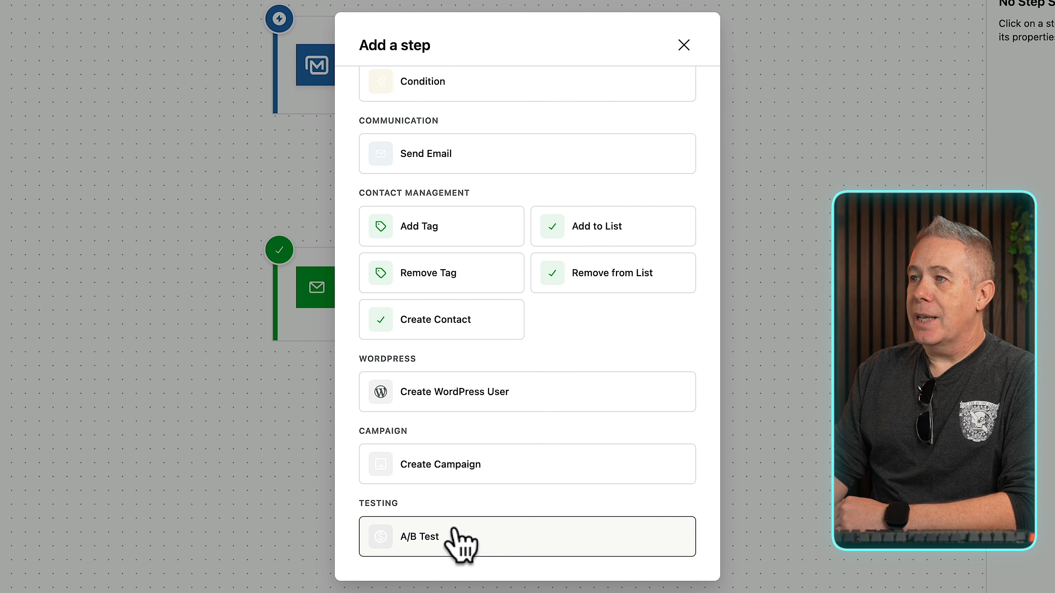
pyautogui.scroll(6, 556, 365)
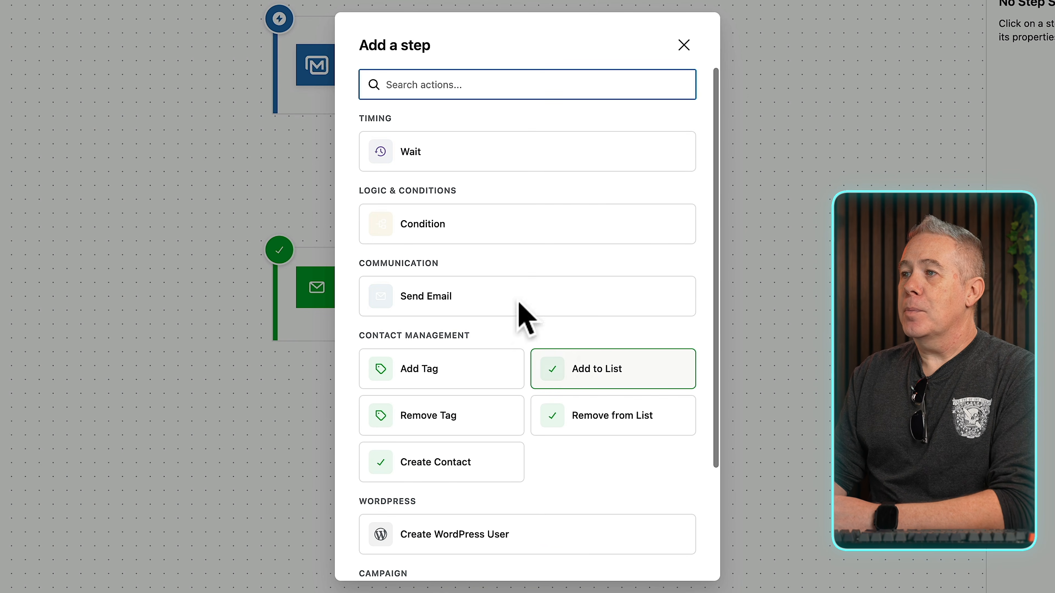
pyautogui.click(436, 162)
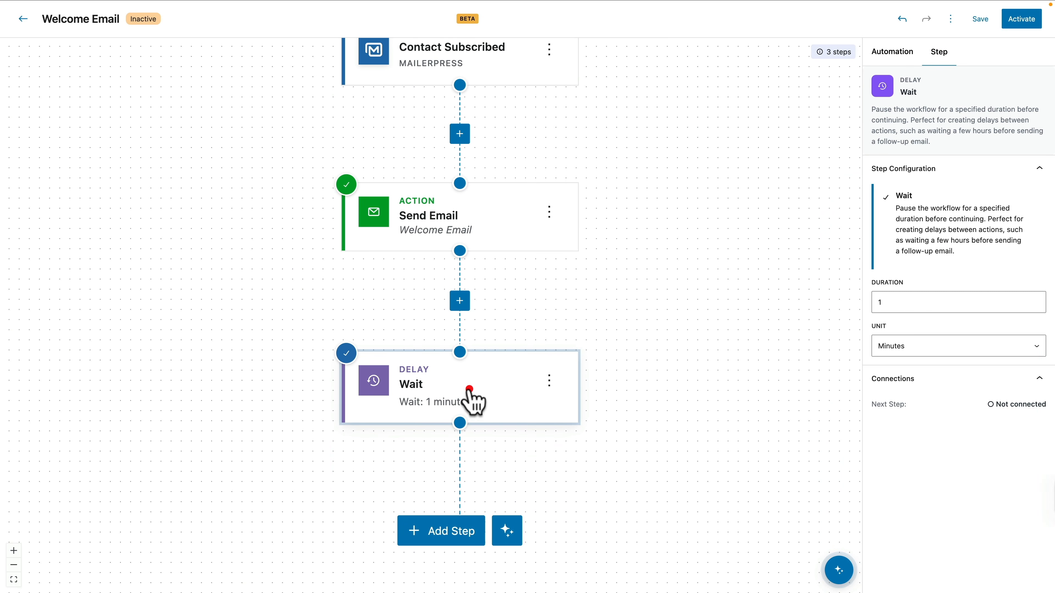
# Set the Wait step's delay unit to Weeks.
pyautogui.click(469, 389)
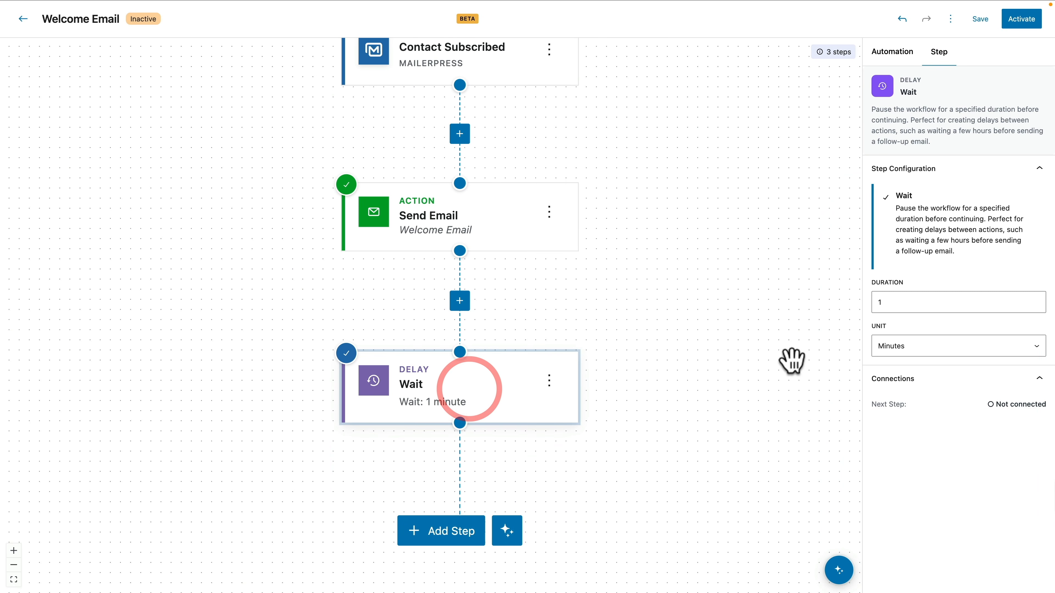
pyautogui.click(899, 344)
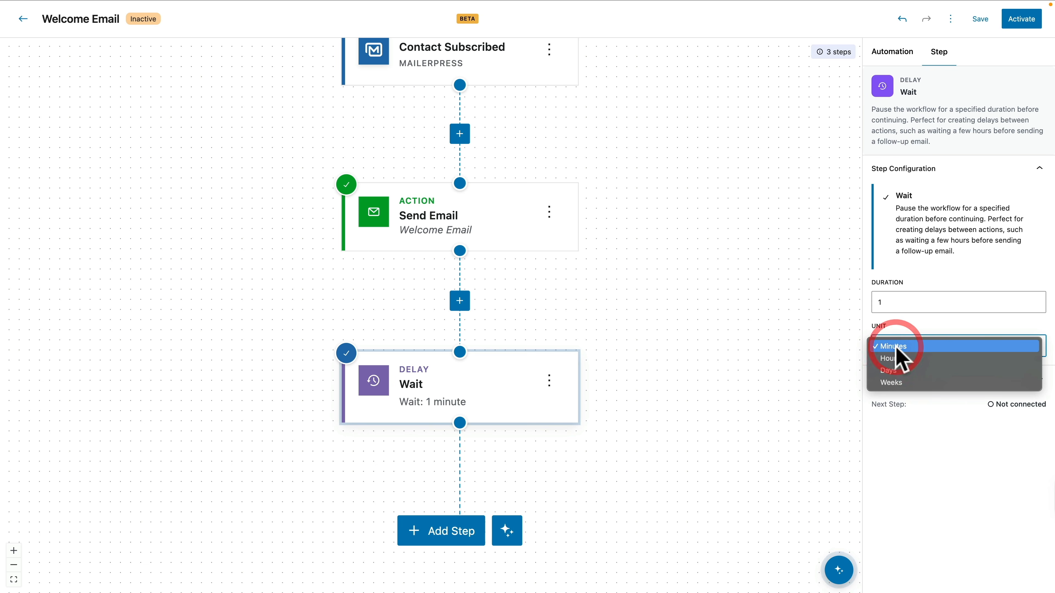
pyautogui.click(892, 381)
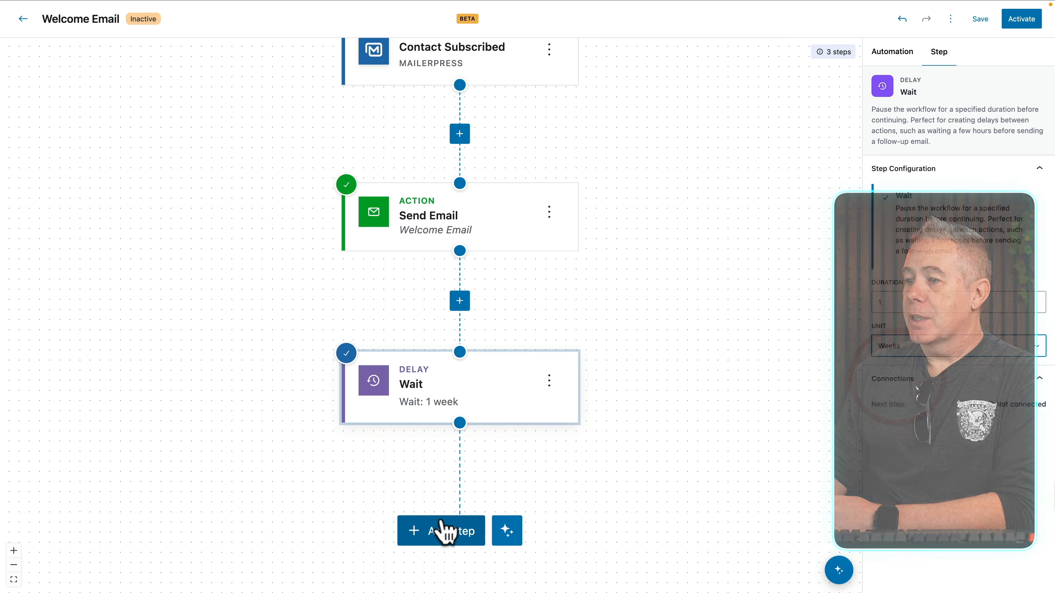
# Add a second Send Email action after the Wait step.
pyautogui.click(443, 531)
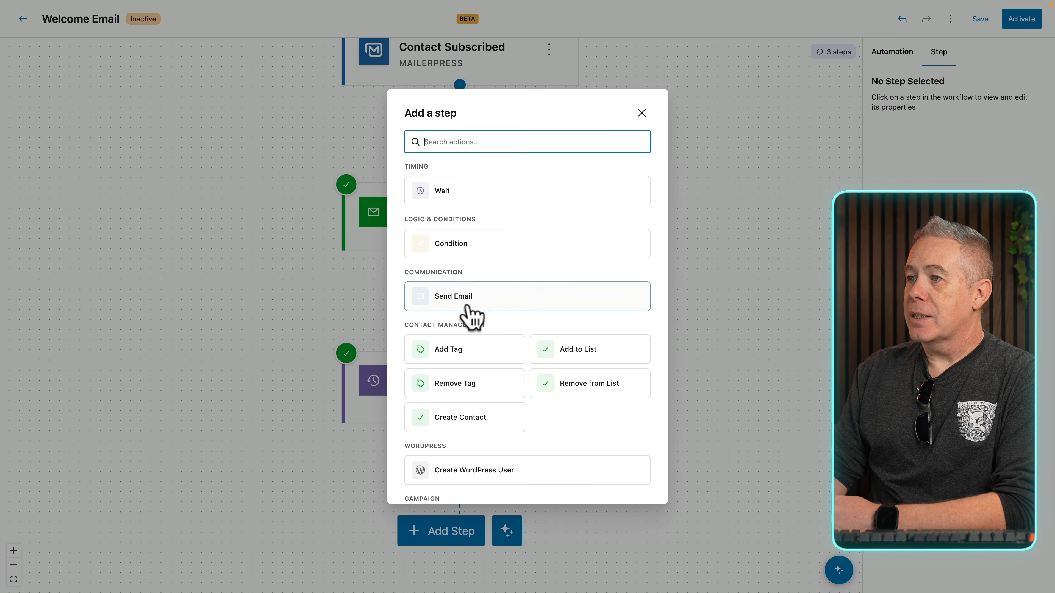
pyautogui.click(473, 318)
pyautogui.scroll(-5, 502, 436)
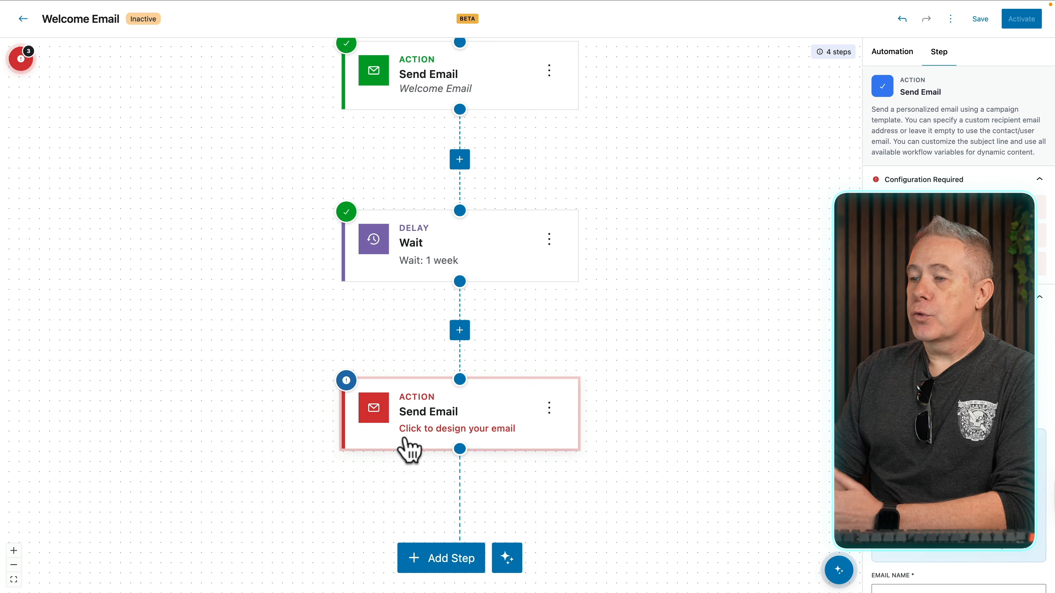
# Add a Condition step to the end of the workflow, after the second Send Email action.
pyautogui.scroll(-2, 449, 485)
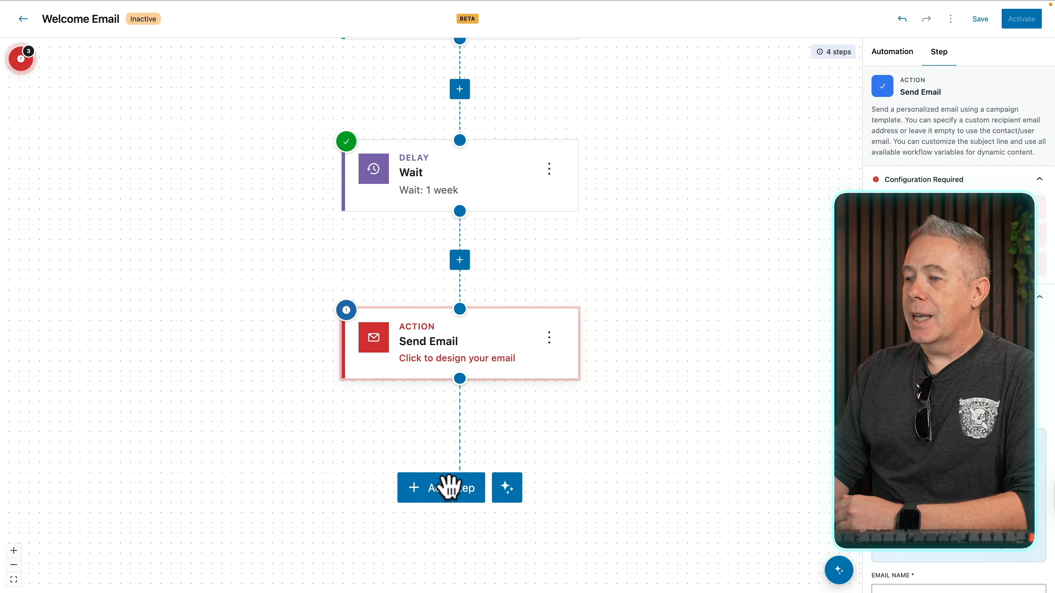
pyautogui.click(435, 499)
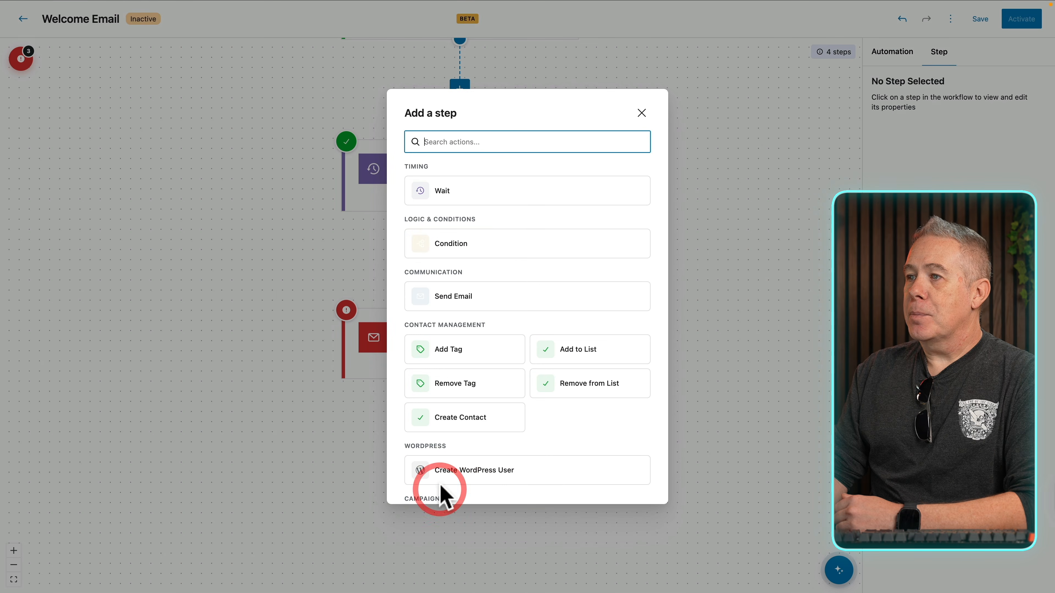
pyautogui.click(482, 248)
pyautogui.scroll(-5, 525, 428)
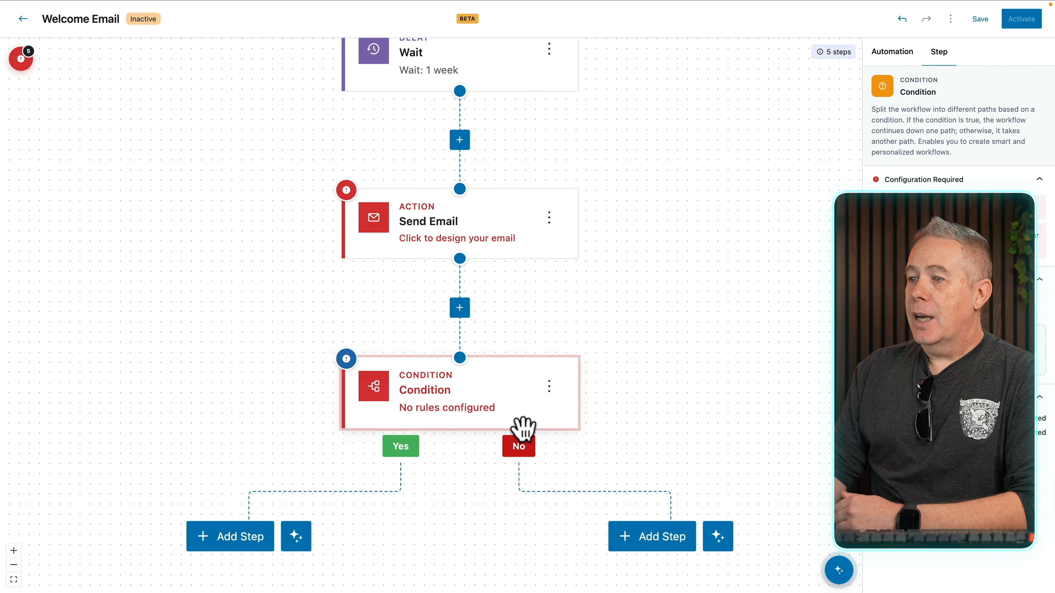
pyautogui.click(459, 287)
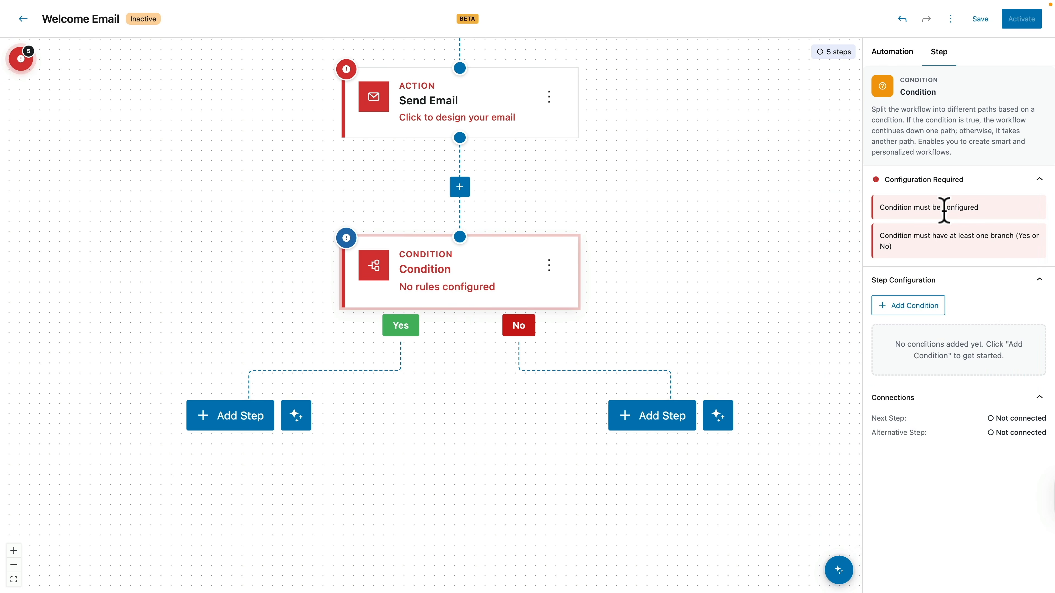
# Add a rule to the Condition step where Subscription Status equals Subscribed, plus a second blank rule.
pyautogui.click(921, 307)
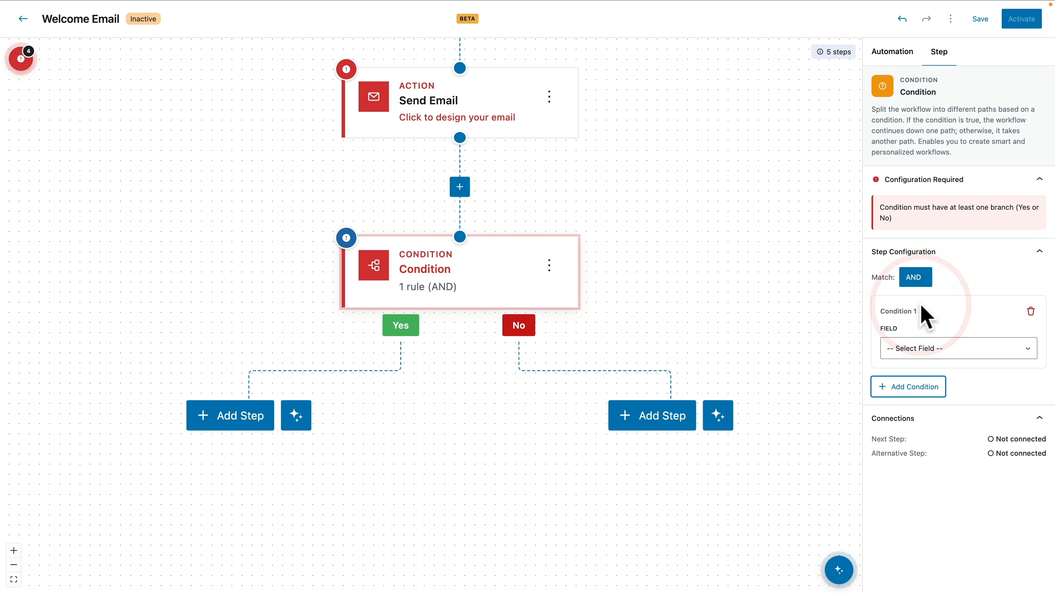
pyautogui.click(916, 349)
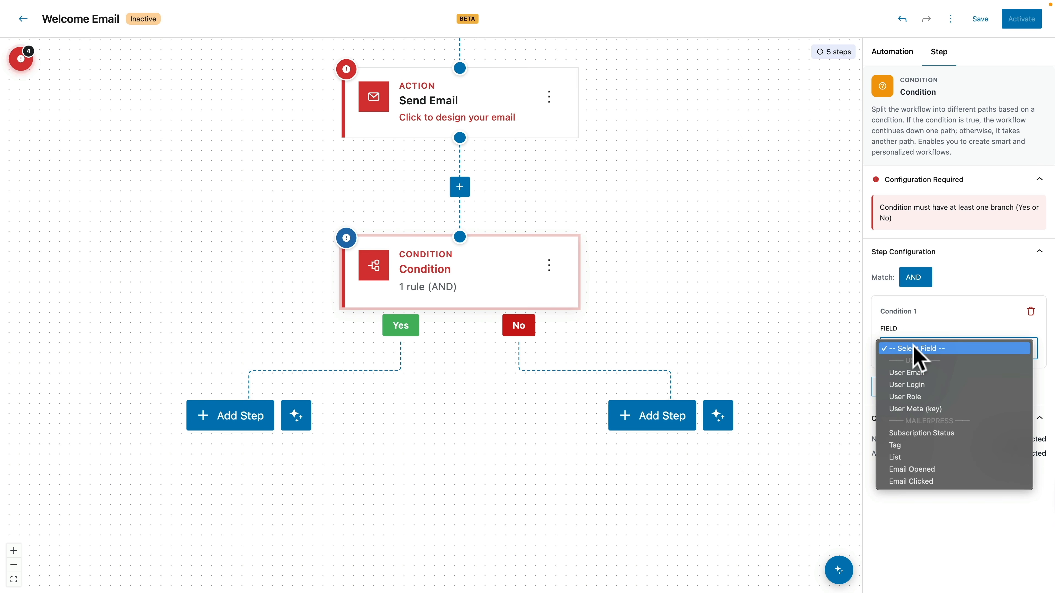
pyautogui.click(902, 436)
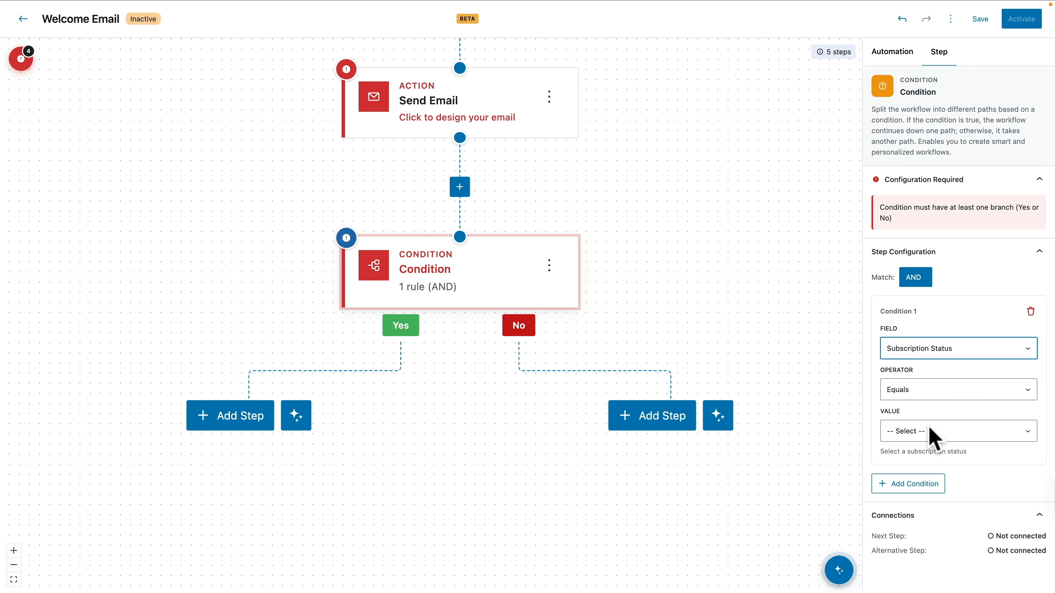
pyautogui.click(928, 431)
pyautogui.click(922, 444)
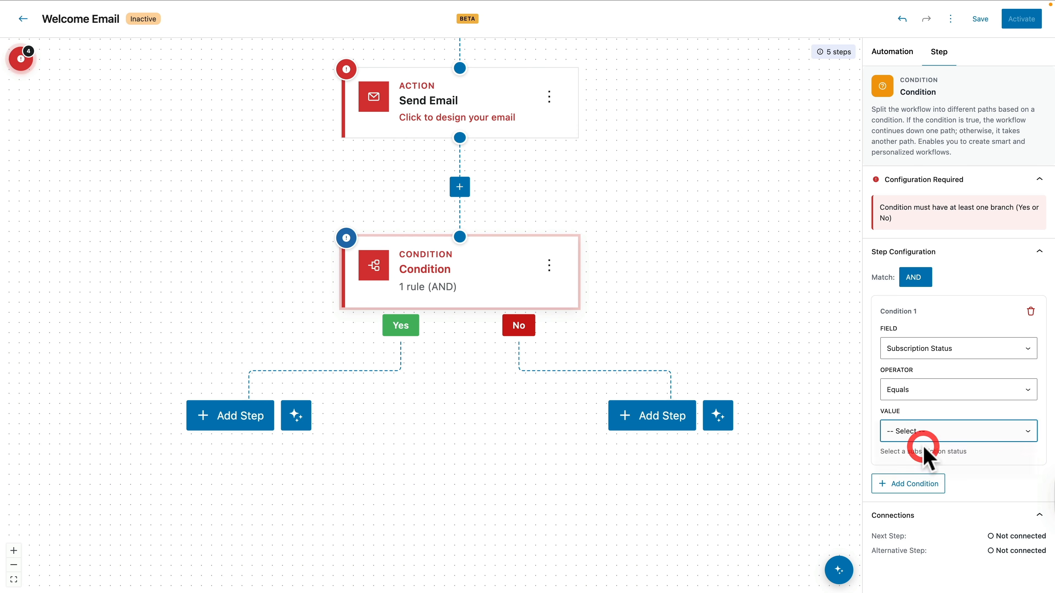
pyautogui.click(925, 484)
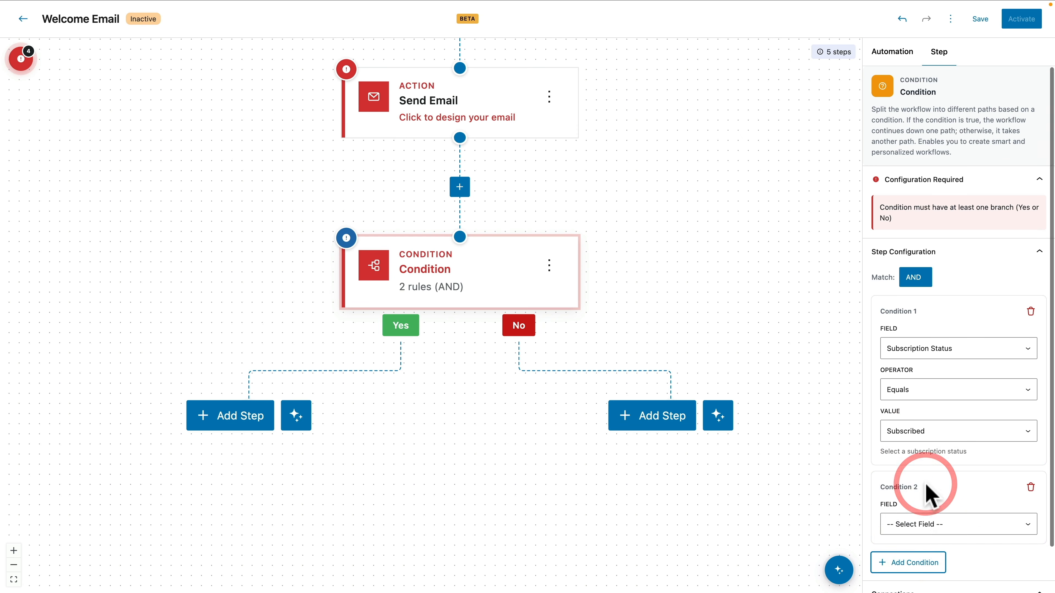
pyautogui.scroll(-2, 928, 494)
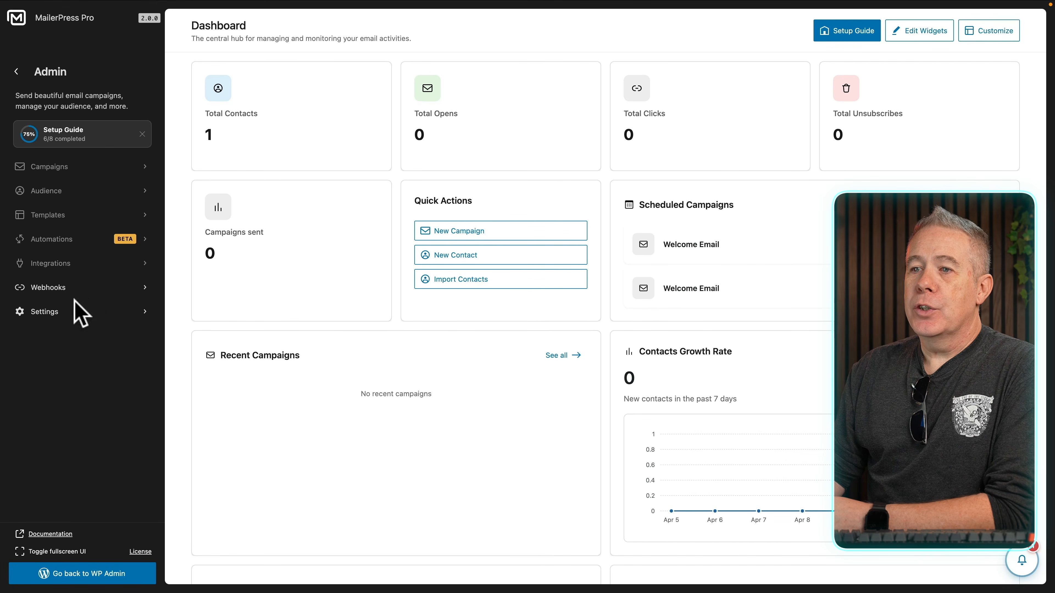
# Open MailerPress's AI Settings and review the provider configuration for both Text AI and Image AI.
pyautogui.click(60, 313)
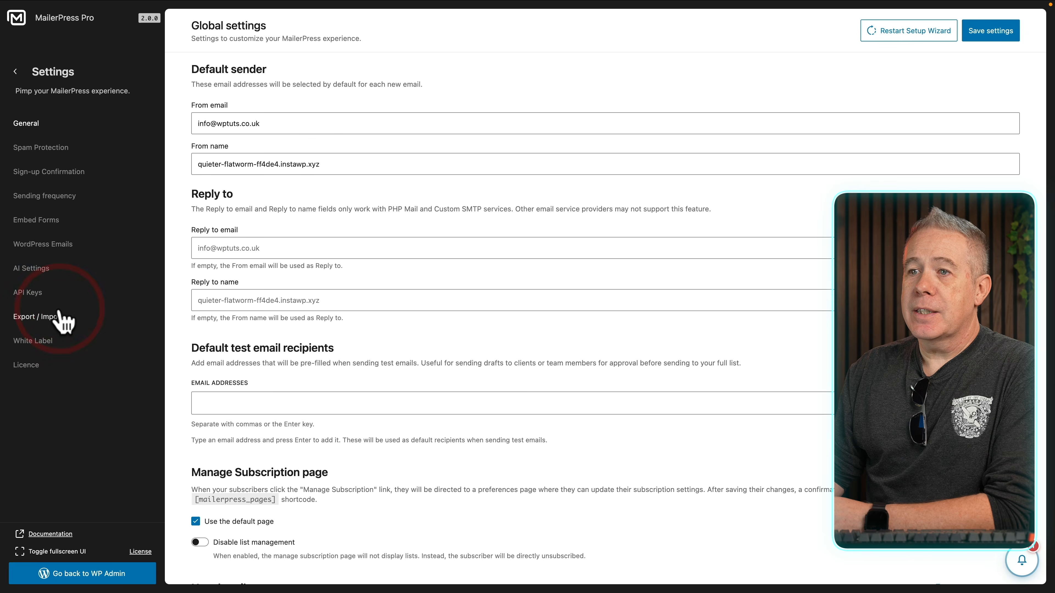
pyautogui.click(29, 269)
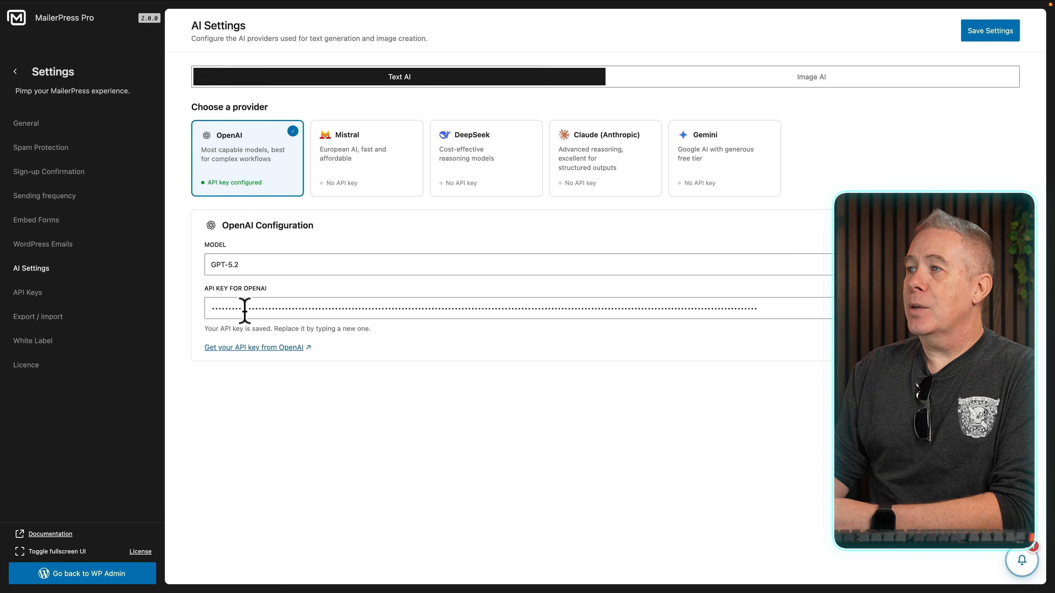
pyautogui.click(805, 80)
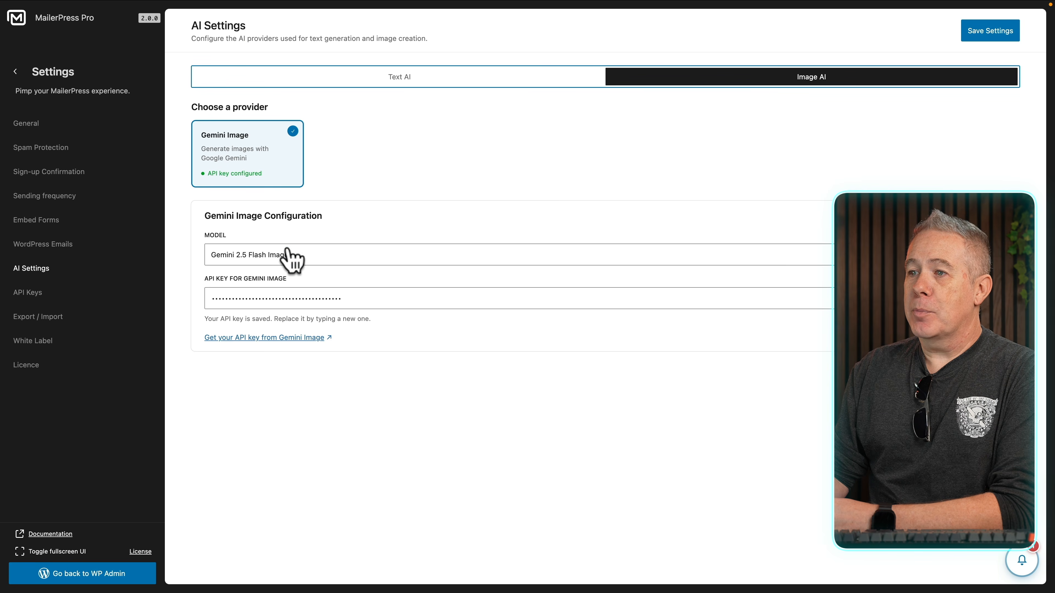
pyautogui.click(395, 78)
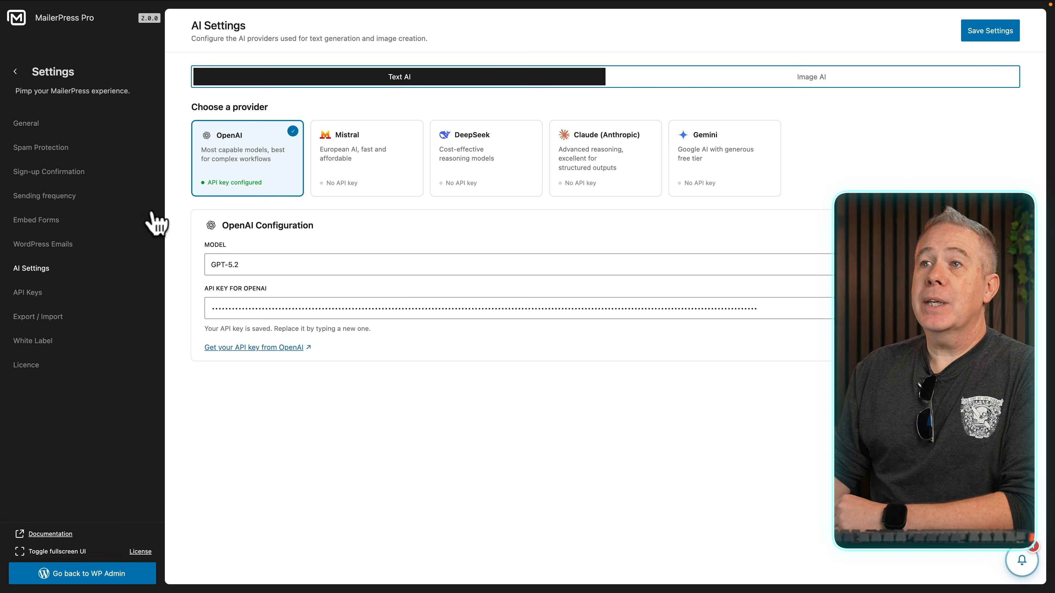
# Go to the list of all automations and start a new automation using Create with AI.
pyautogui.click(16, 72)
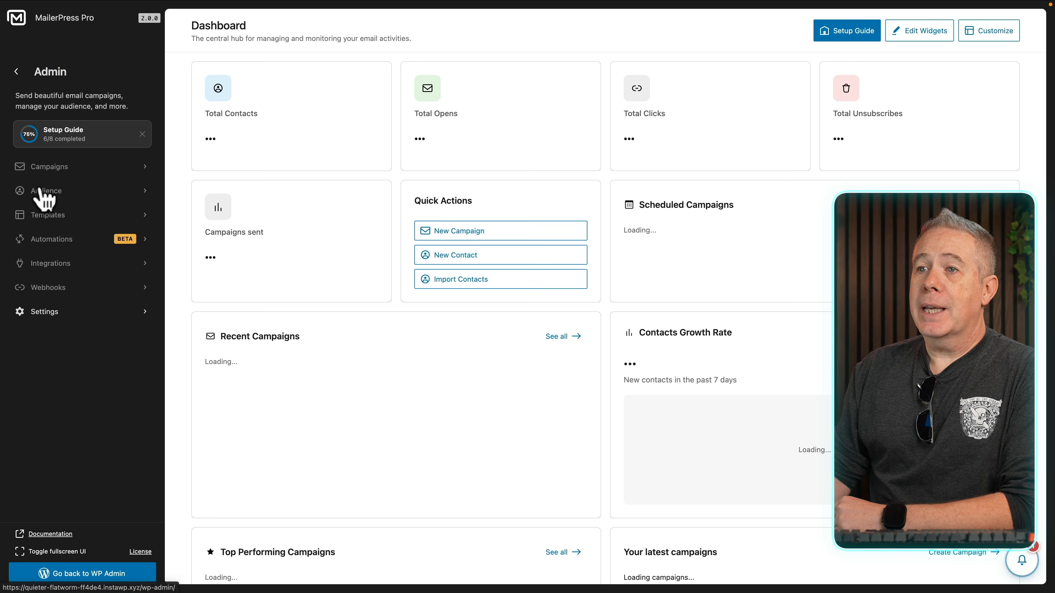
pyautogui.click(51, 240)
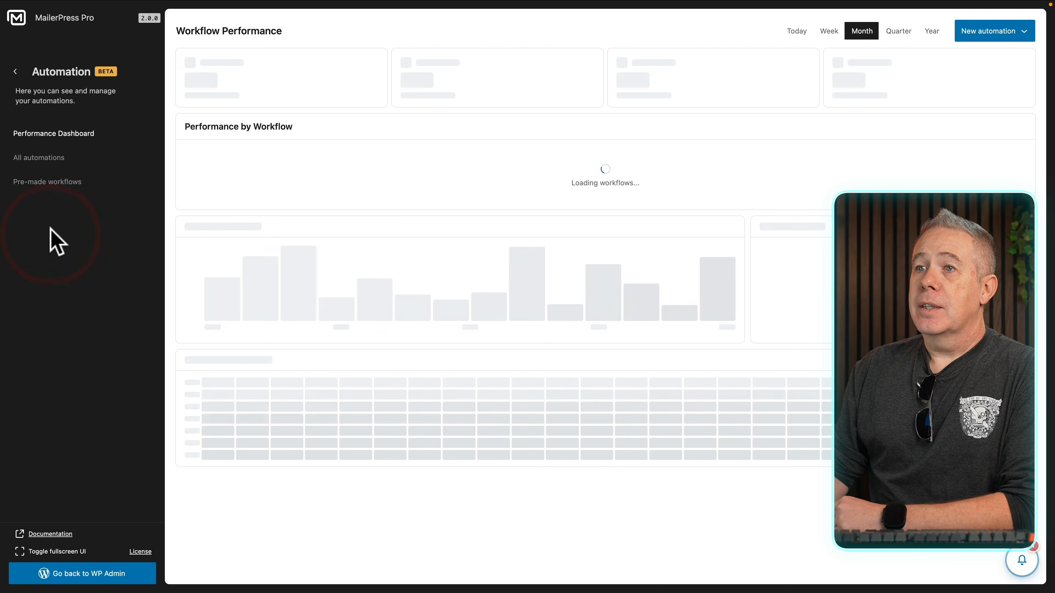
pyautogui.click(59, 160)
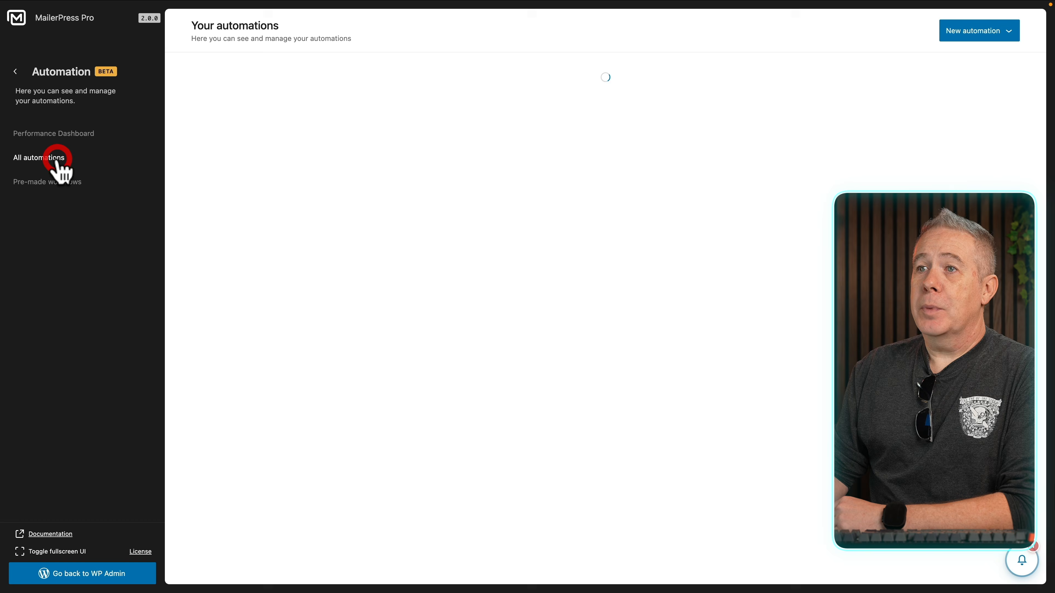
pyautogui.click(972, 32)
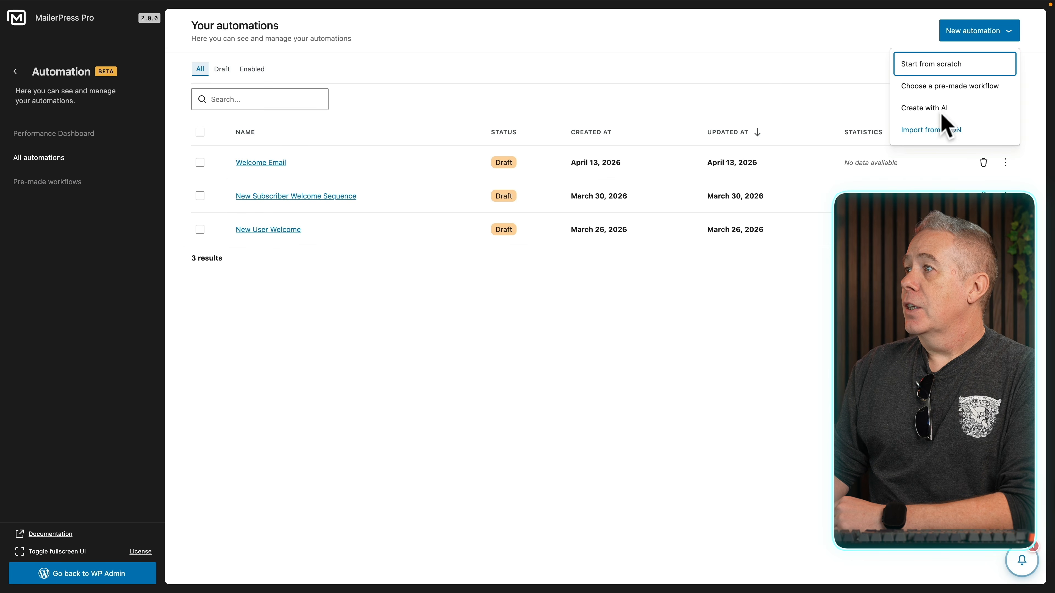
pyautogui.click(924, 108)
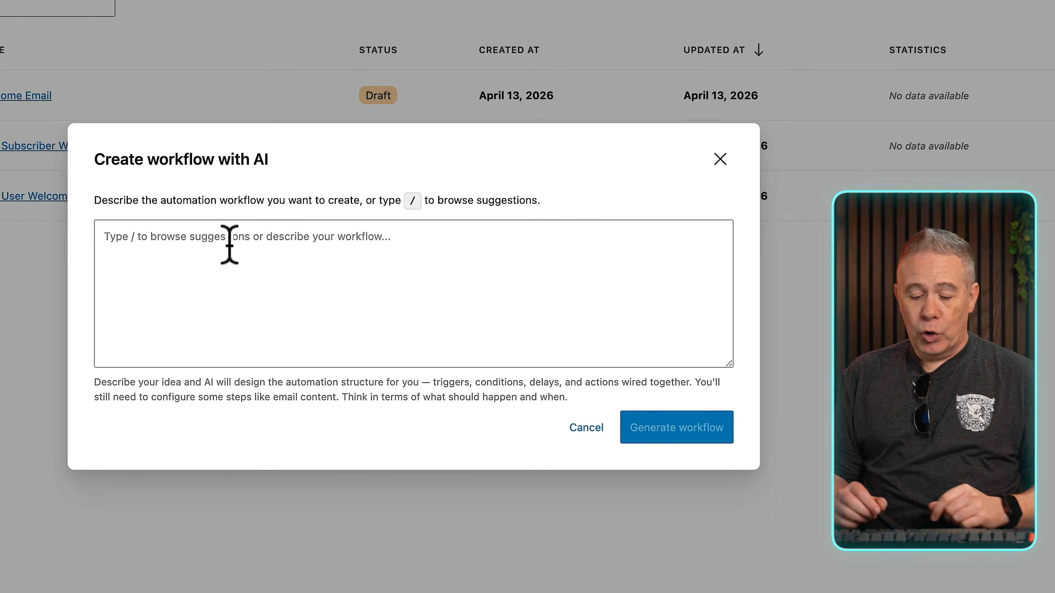
# Browse the suggested prompts and fill the description with the contact-subscribes one that waits 30 days before a "how are we doing?" survey.
pyautogui.click(229, 245)
pyautogui.write('/')
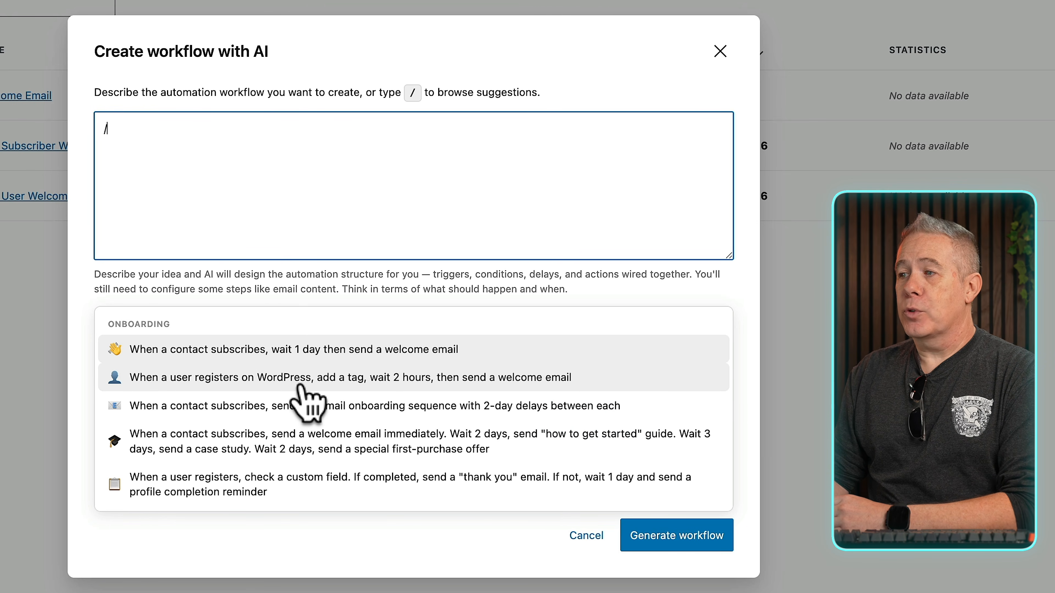
pyautogui.scroll(-1, 312, 399)
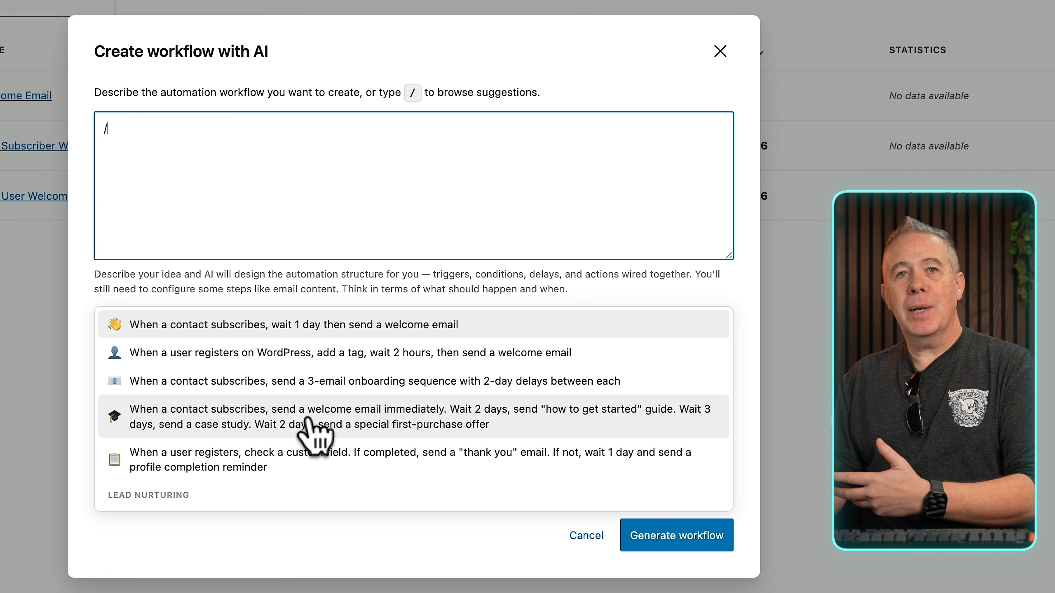
pyautogui.scroll(-10, 310, 428)
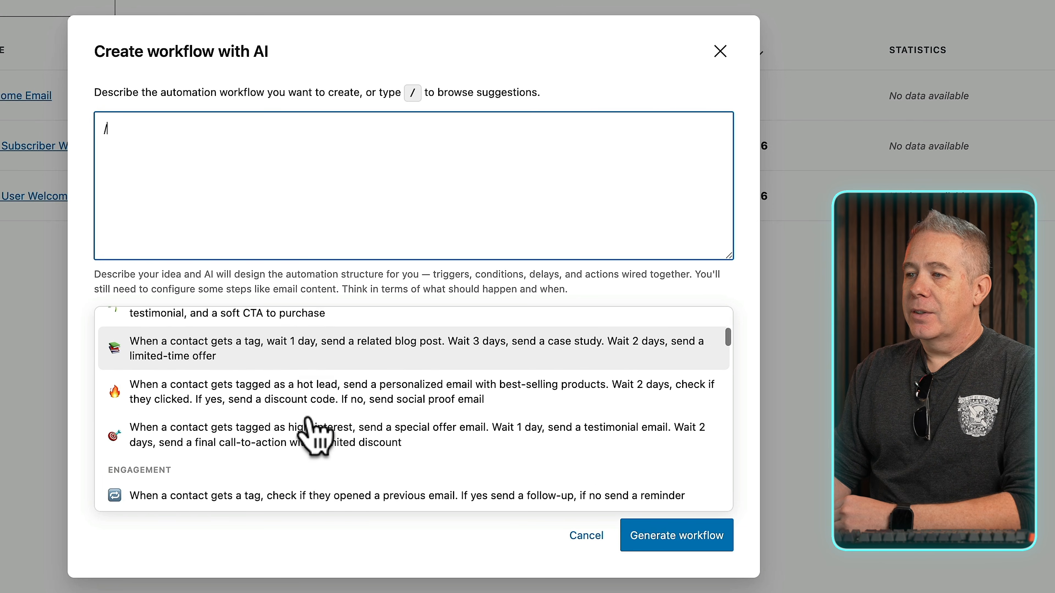
pyautogui.scroll(-10, 309, 432)
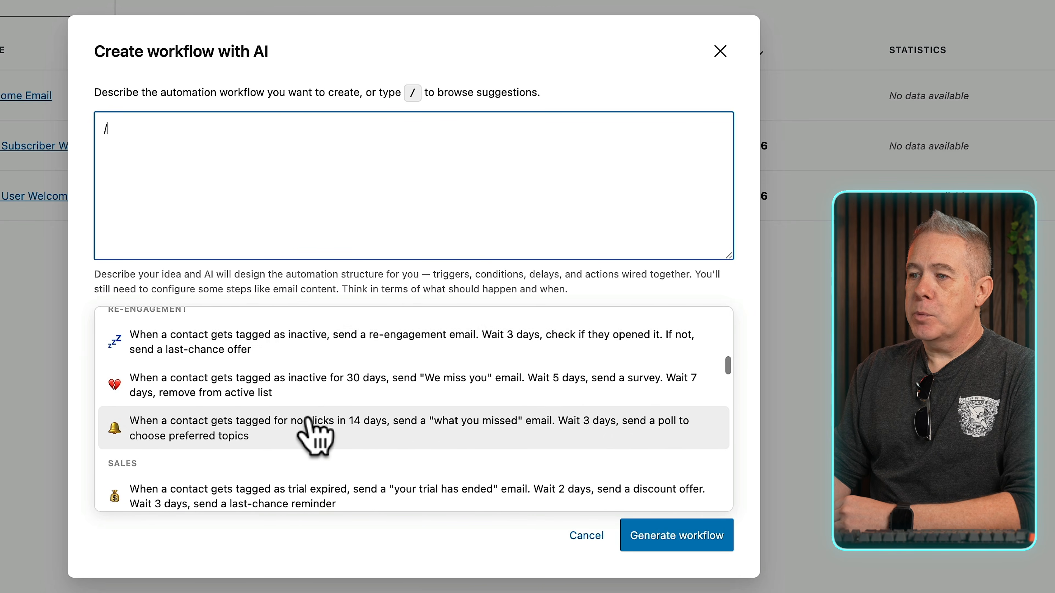
pyautogui.scroll(-5, 316, 437)
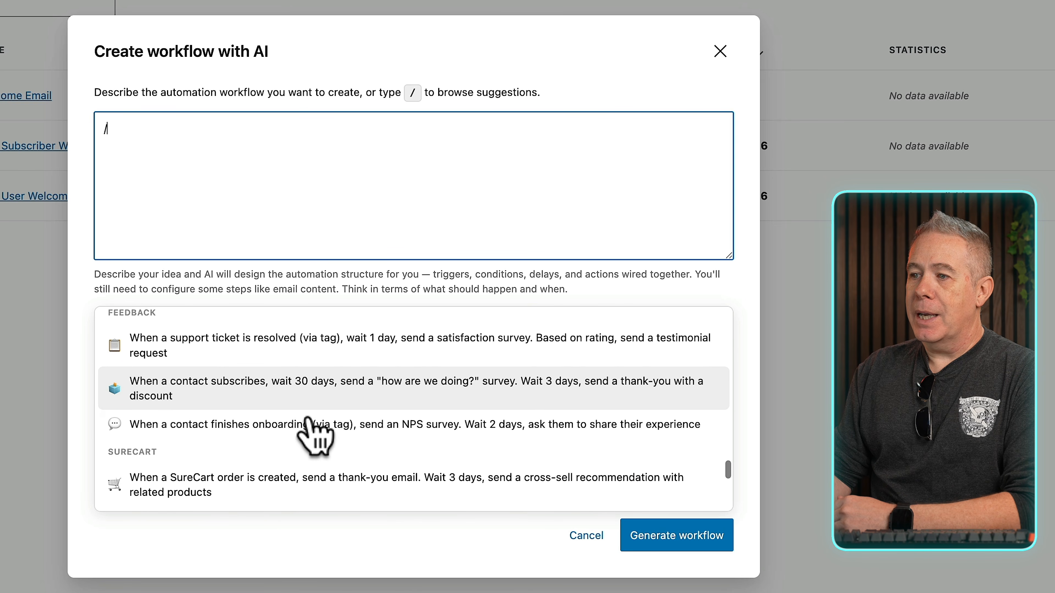
pyautogui.scroll(-5, 315, 436)
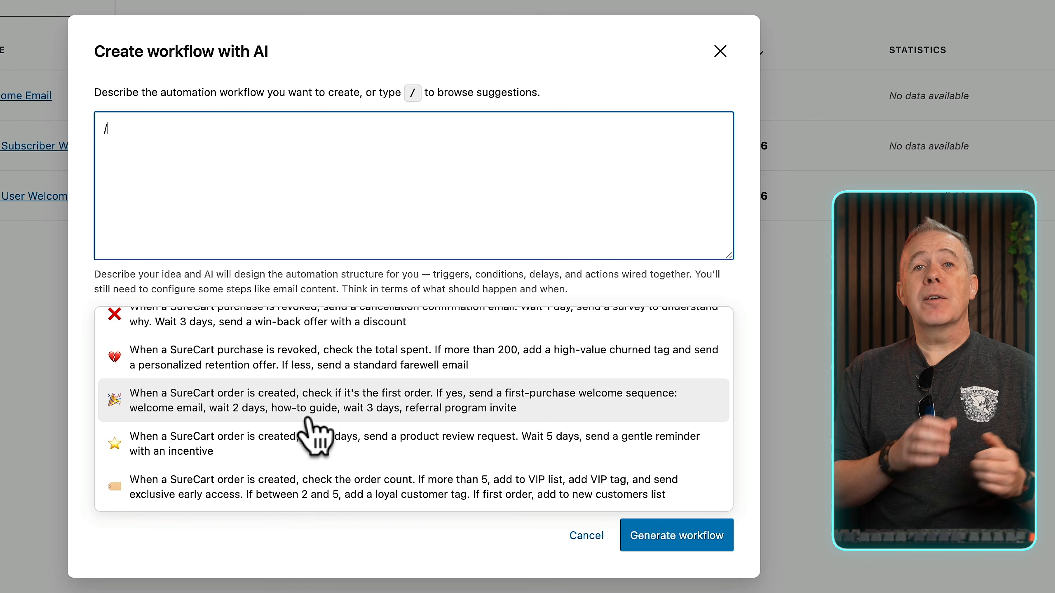
pyautogui.scroll(1, 315, 436)
pyautogui.scroll(6, 315, 436)
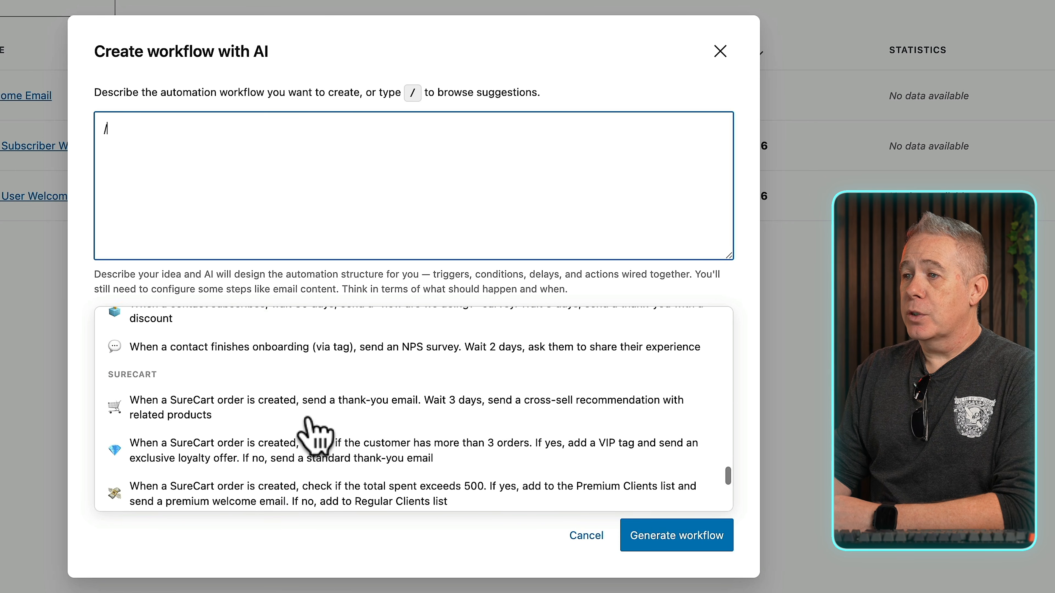
pyautogui.scroll(2, 316, 436)
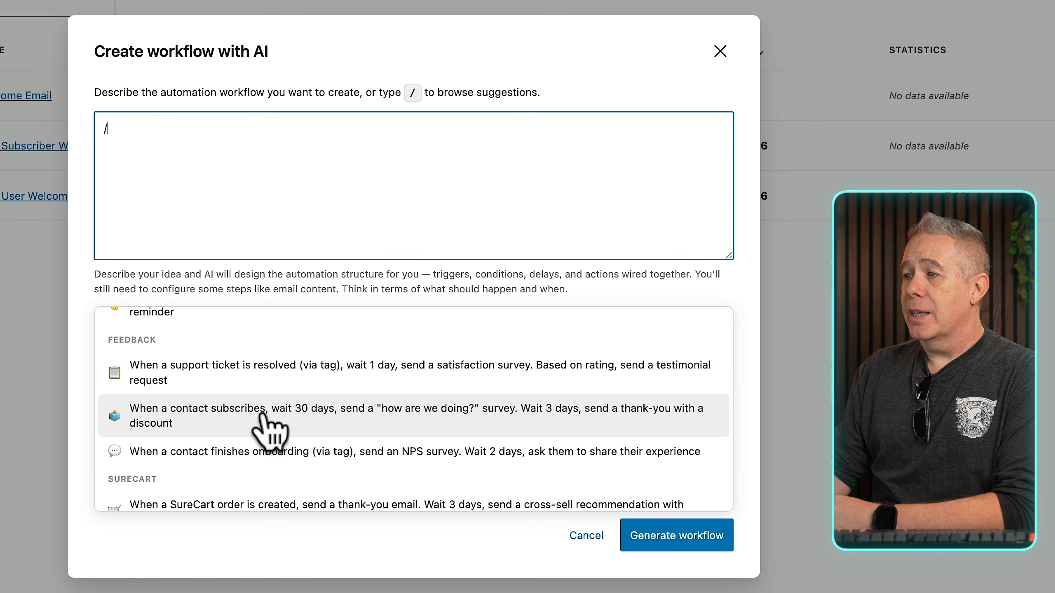
pyautogui.click(400, 419)
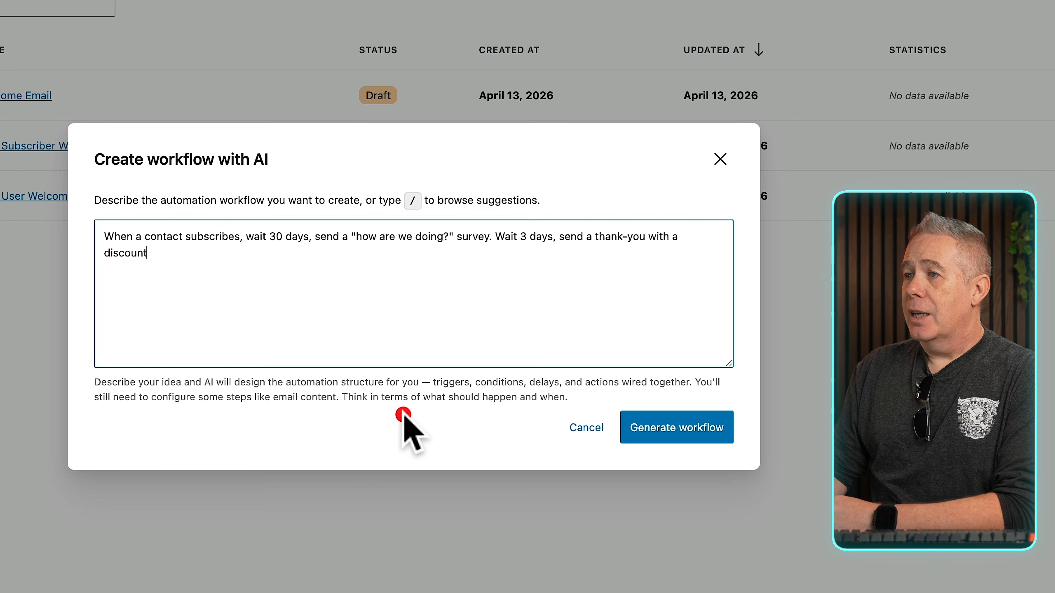
# Edit the workflow description's waits to 14 days and 2 days, and append "for 20% off their next order!" at its end.
pyautogui.click(183, 251)
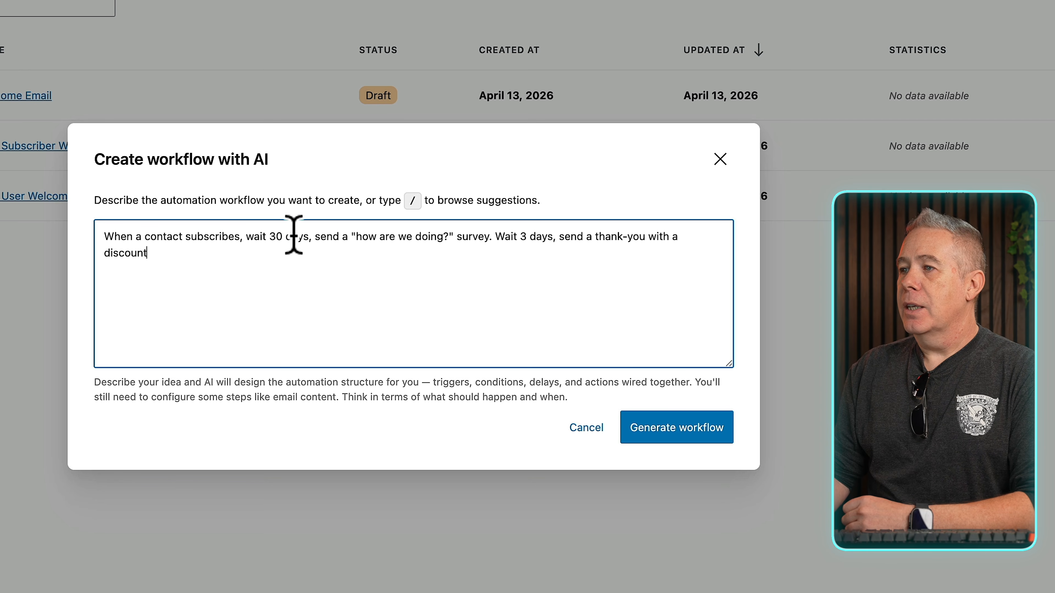
pyautogui.doubleClick(275, 236)
pyautogui.write('14')
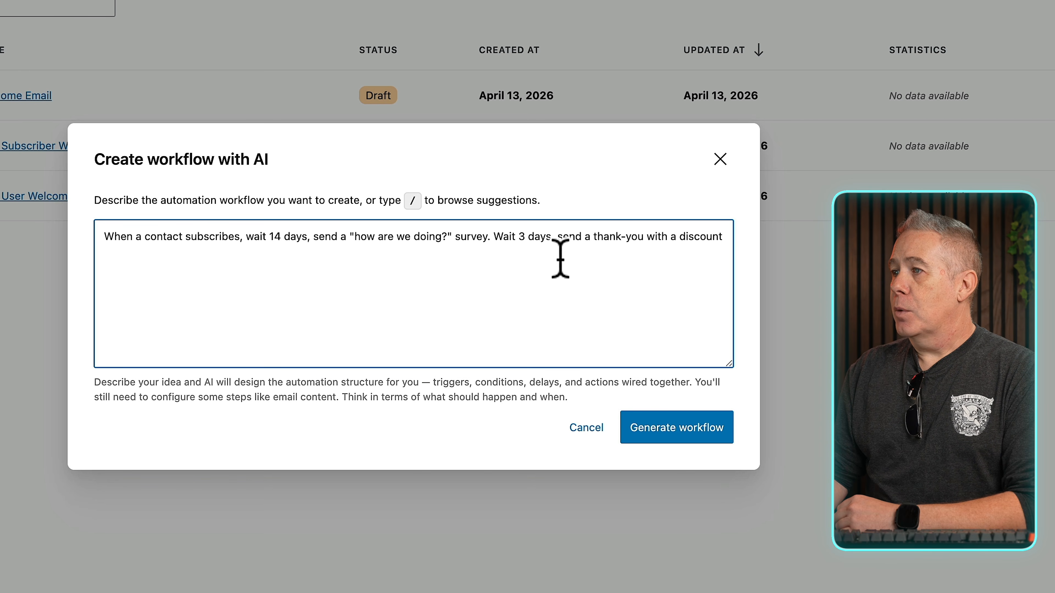
pyautogui.doubleClick(520, 236)
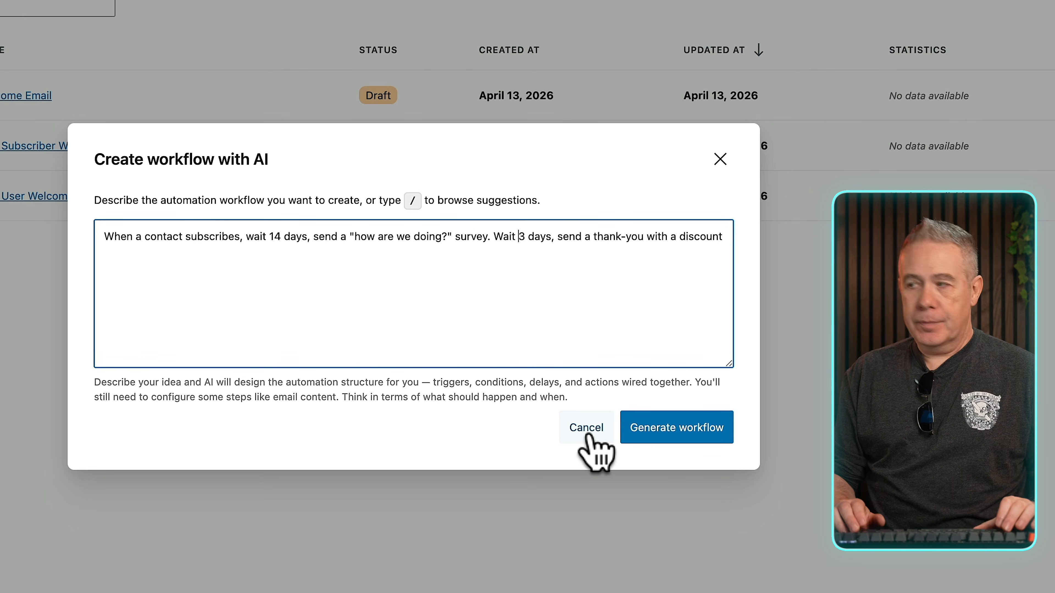
pyautogui.write('2')
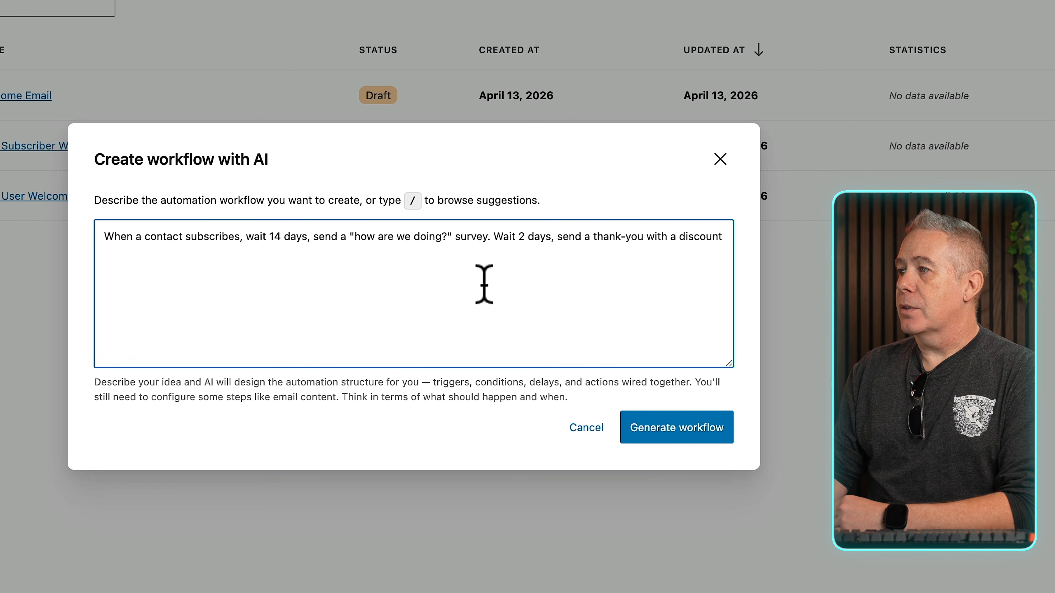
pyautogui.click(723, 238)
pyautogui.write('for 20% off their next order!')
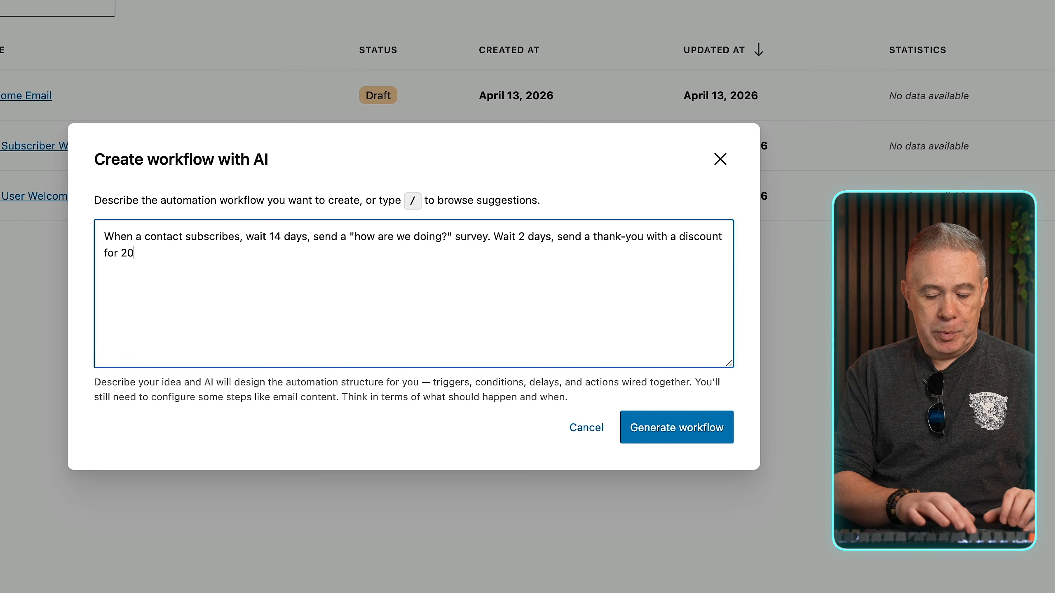
# Generate the AI workflow from the edited description and create it as a new automation.
pyautogui.click(699, 434)
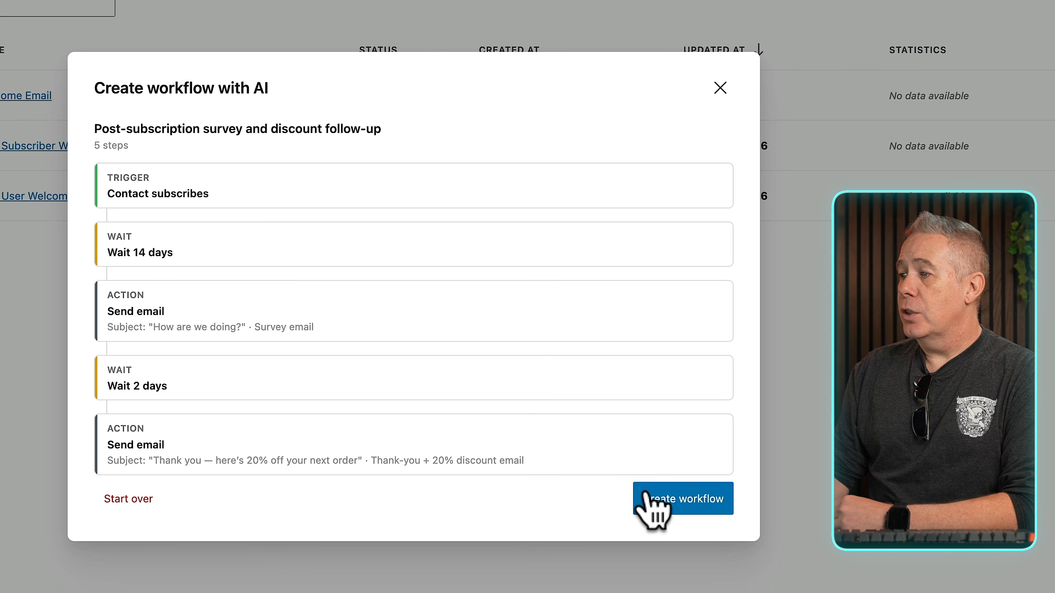
pyautogui.click(683, 498)
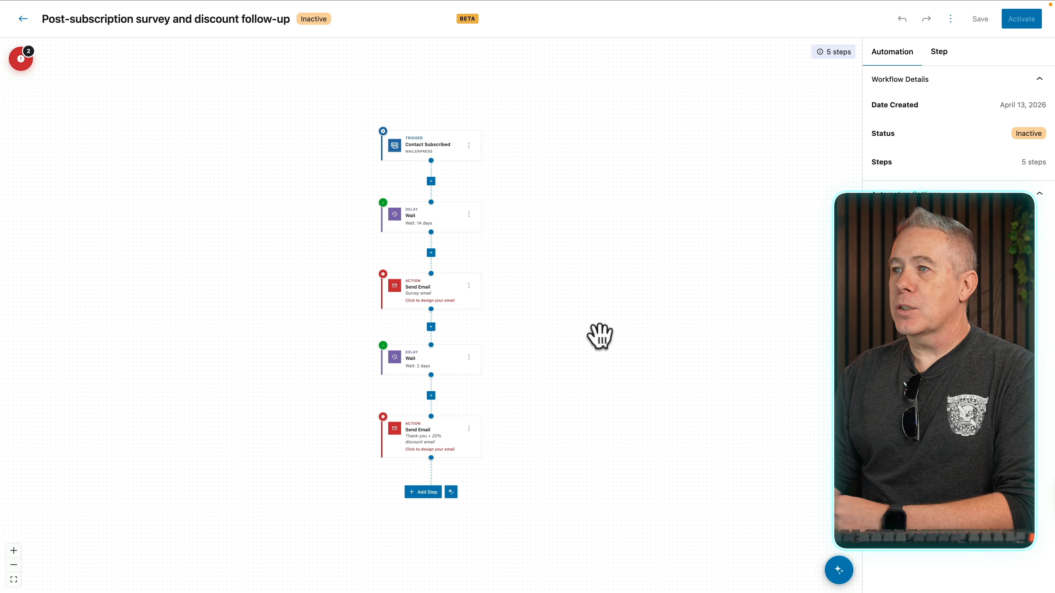
# Limit the Contact Subscribed trigger to contacts in the Default list that have the General Subscriber tag.
pyautogui.scroll(5, 433, 165)
pyautogui.moveTo(433, 165); pyautogui.dragTo(528, 238)
pyautogui.click(524, 192)
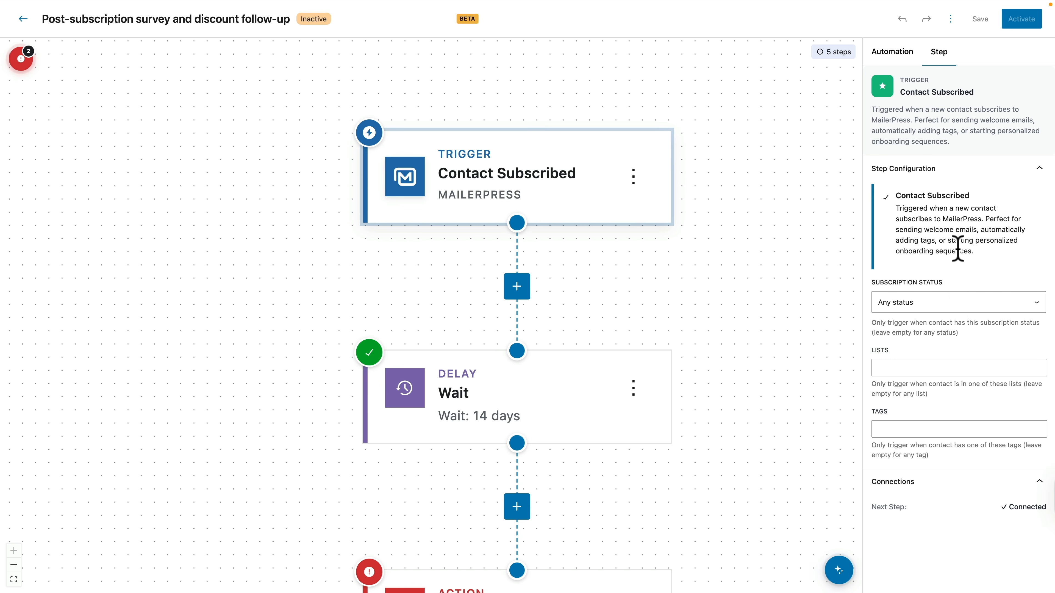
pyautogui.click(948, 368)
pyautogui.click(922, 386)
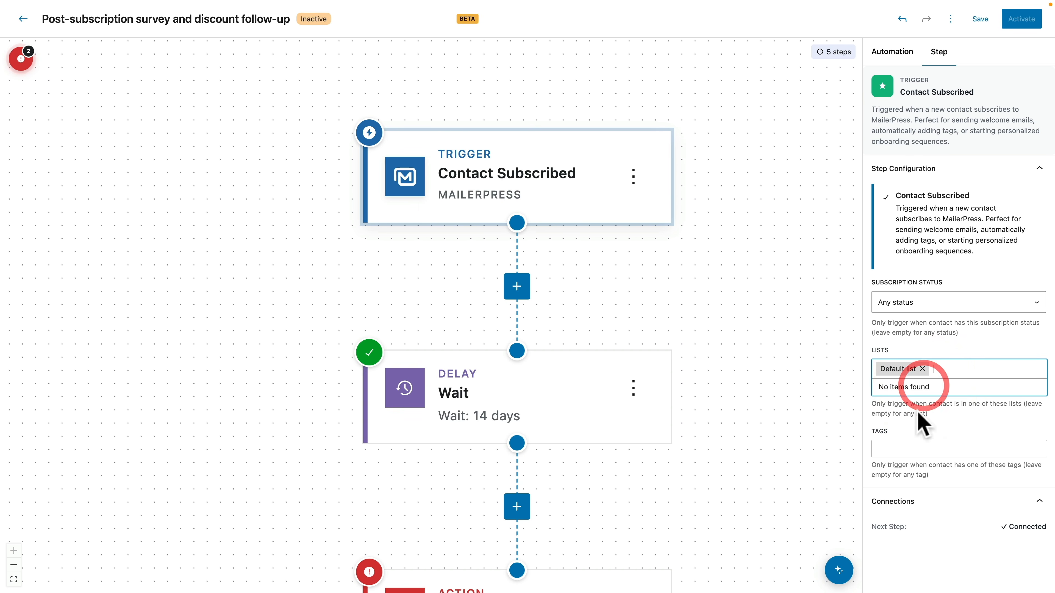
pyautogui.click(899, 446)
pyautogui.click(899, 449)
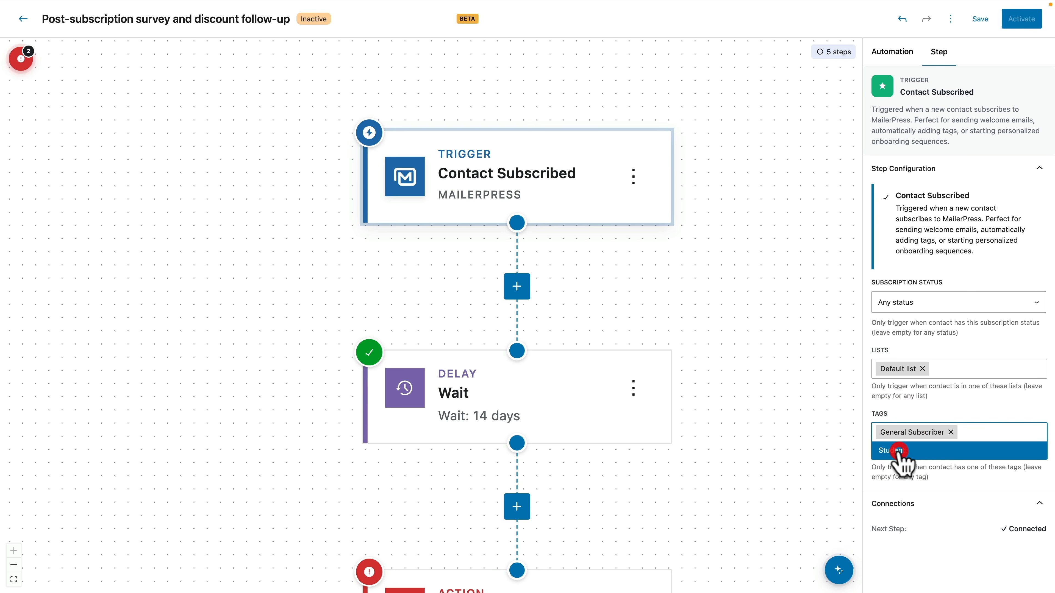
# Examine the generated workflow's remaining steps and the settings of the survey email and the thank-you + 20% discount email.
pyautogui.moveTo(713, 326); pyautogui.dragTo(725, 89)
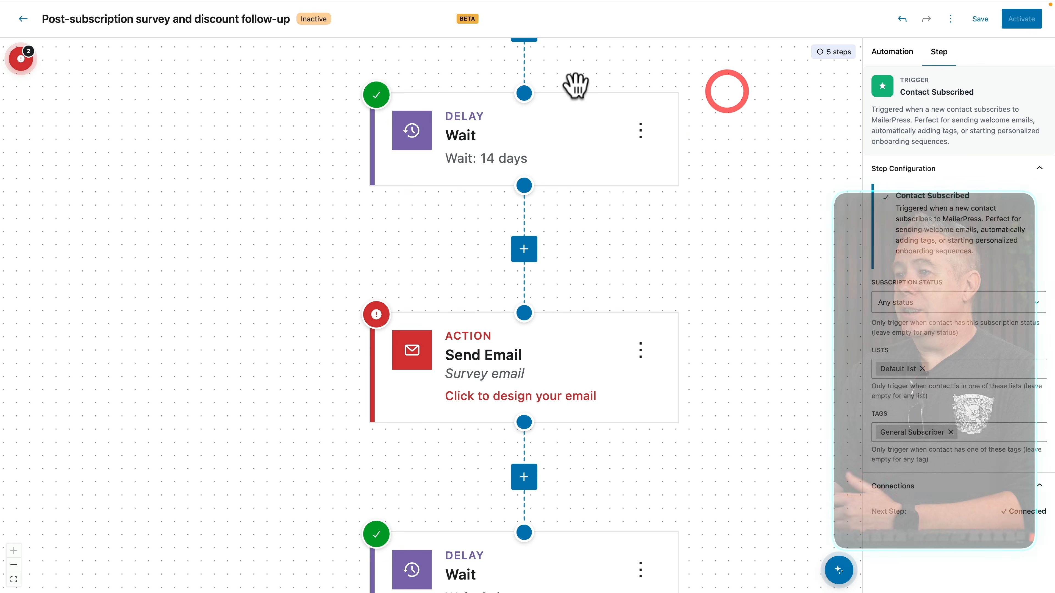
pyautogui.click(577, 343)
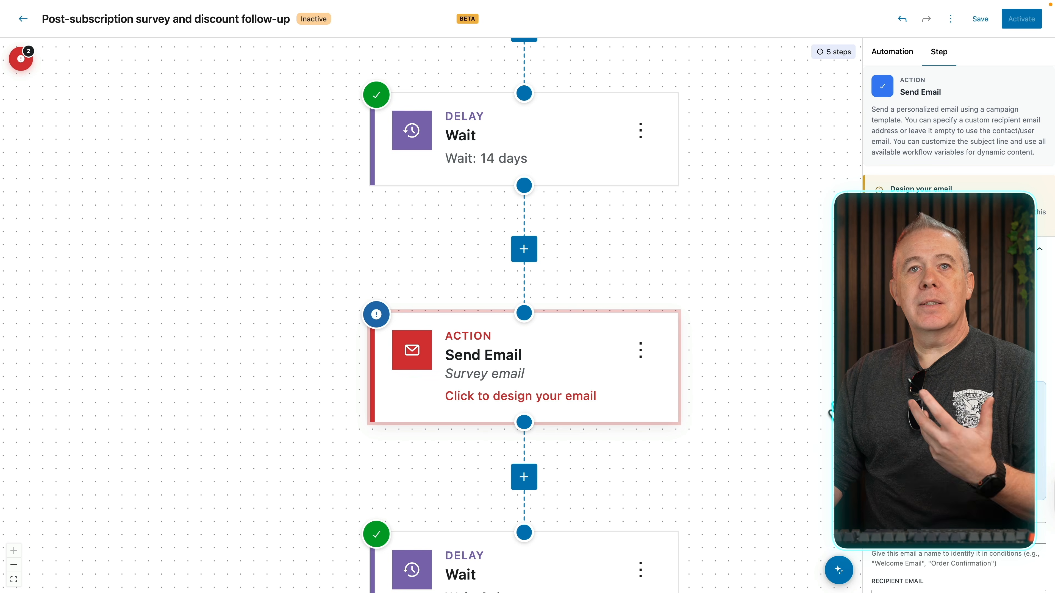
pyautogui.scroll(-2, 732, 415)
pyautogui.moveTo(732, 415); pyautogui.dragTo(752, 50)
pyautogui.click(749, 122)
pyautogui.moveTo(749, 234); pyautogui.dragTo(739, 176)
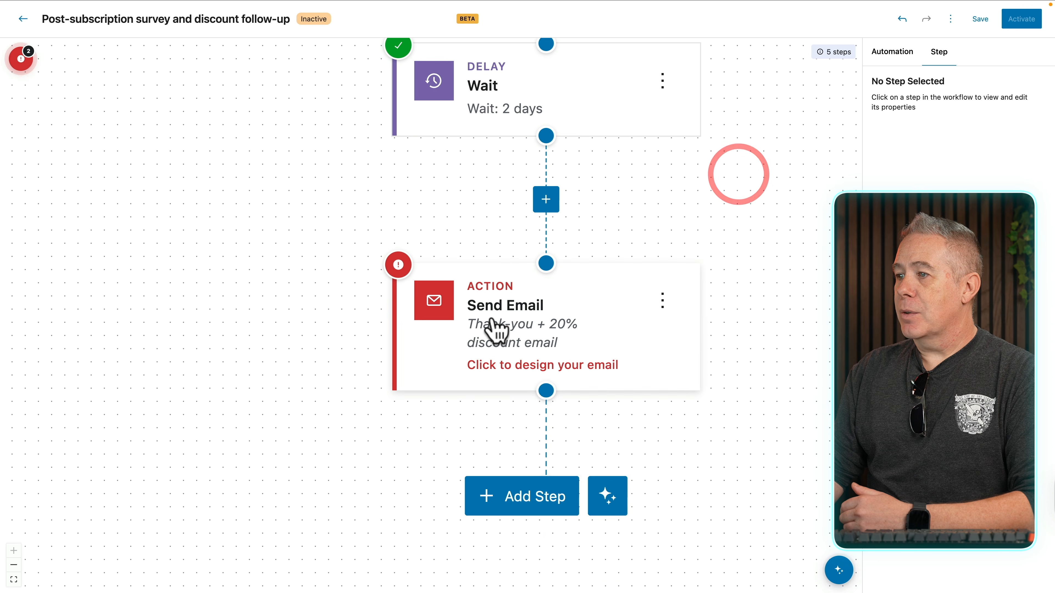
pyautogui.click(494, 330)
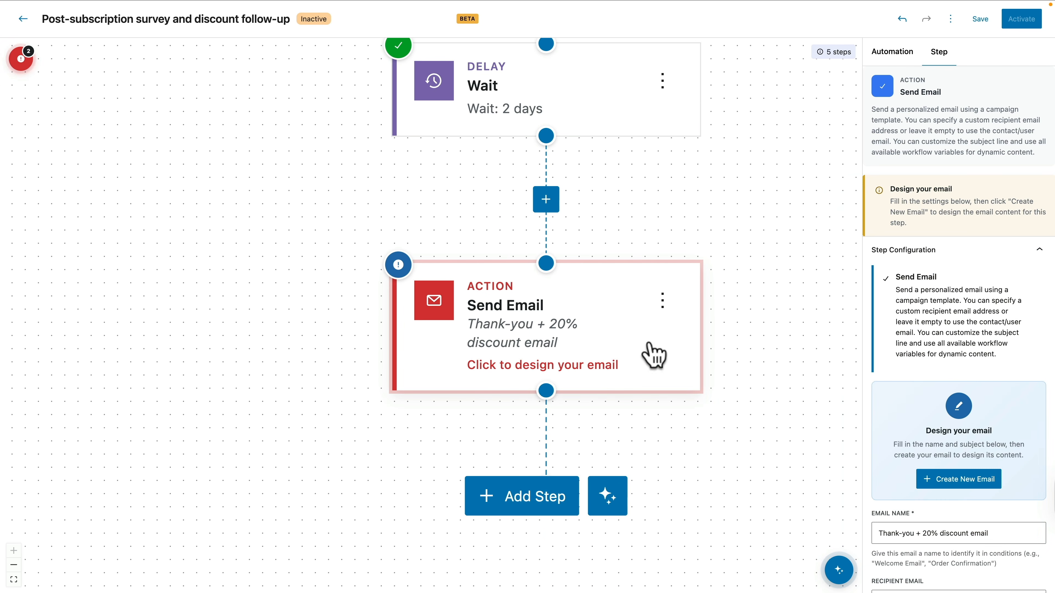
pyautogui.scroll(-5, 973, 536)
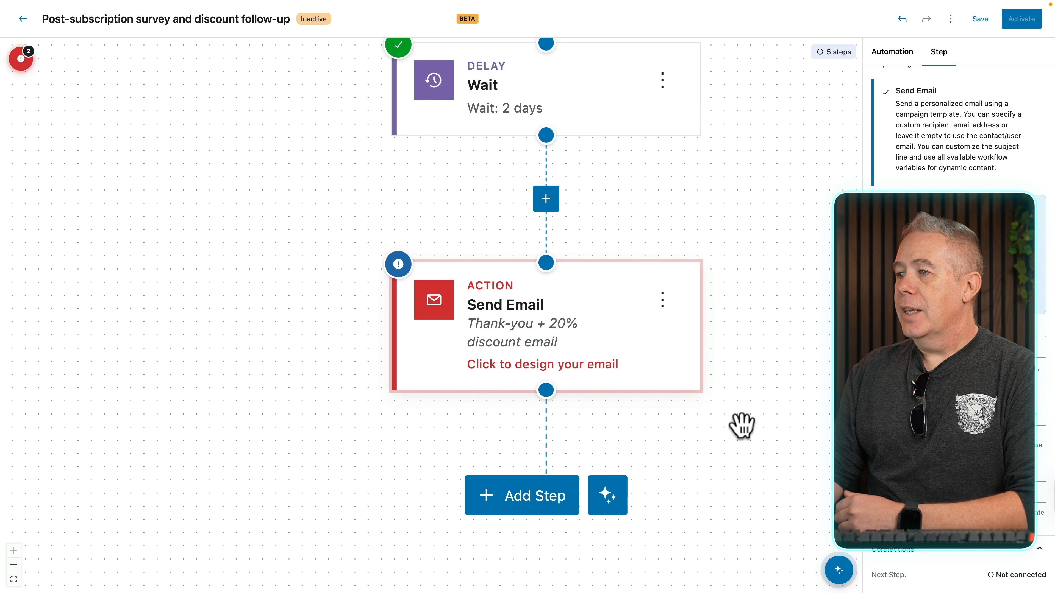
# Open the AI step generator for adding steps after the thank-you + 20% discount email.
pyautogui.scroll(-1, 742, 426)
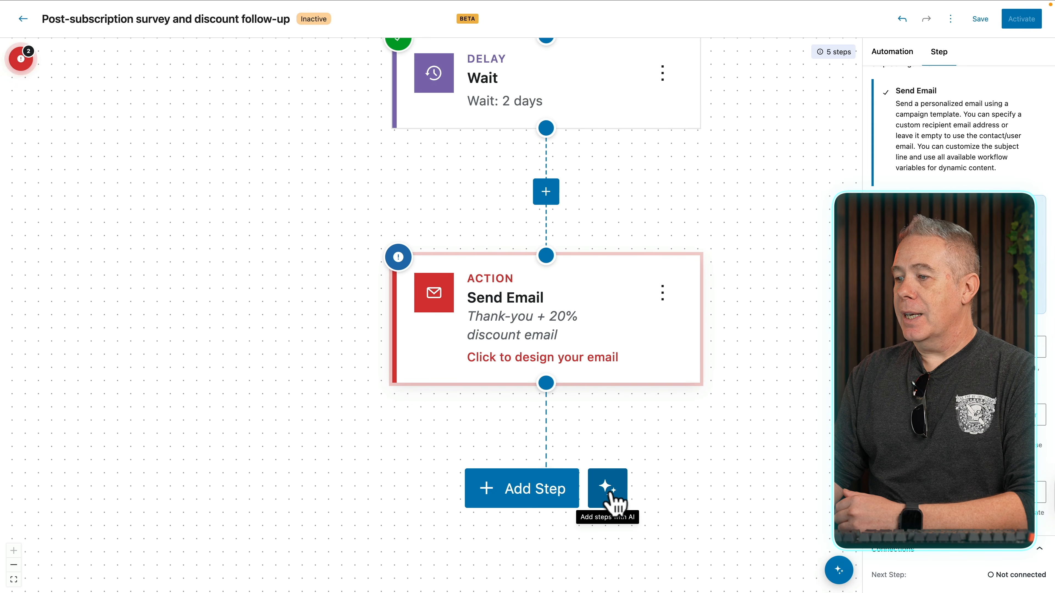
pyautogui.click(611, 497)
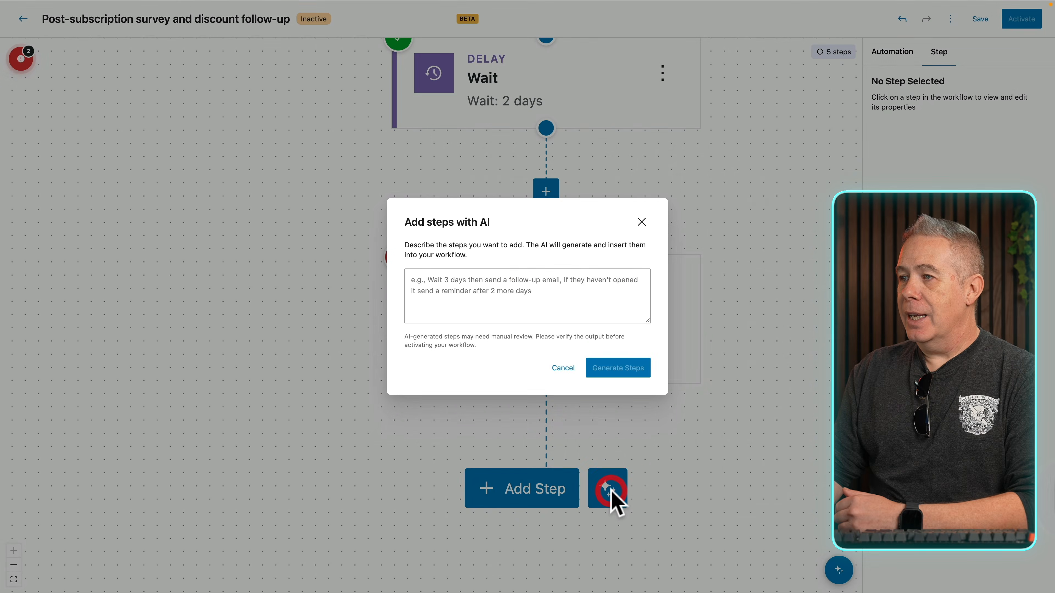